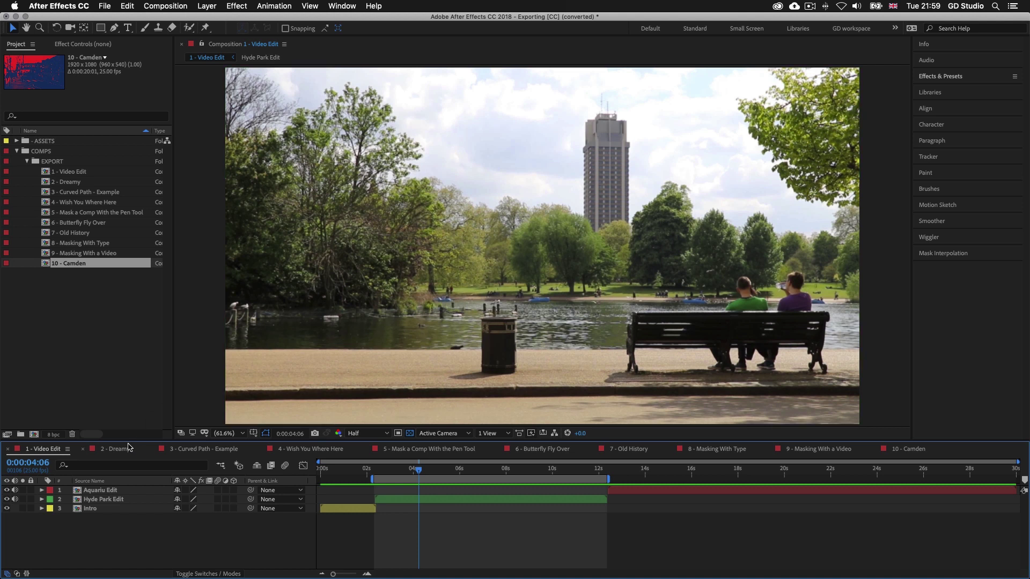
- Look through the open compositions one after another, from 2 - Dreamy to 10 - Camden
left_click(115, 449)
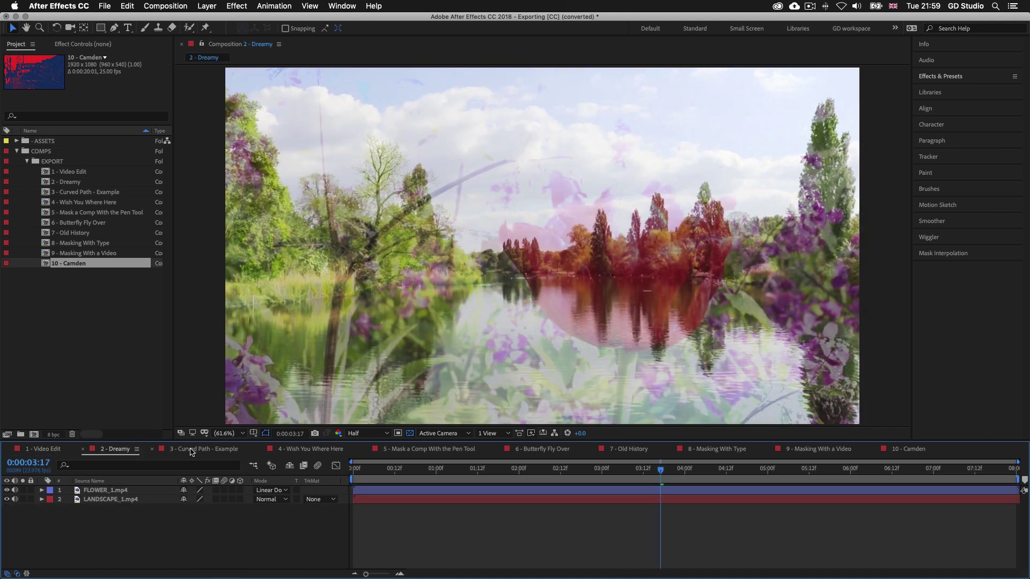
left_click(198, 449)
left_click(291, 452)
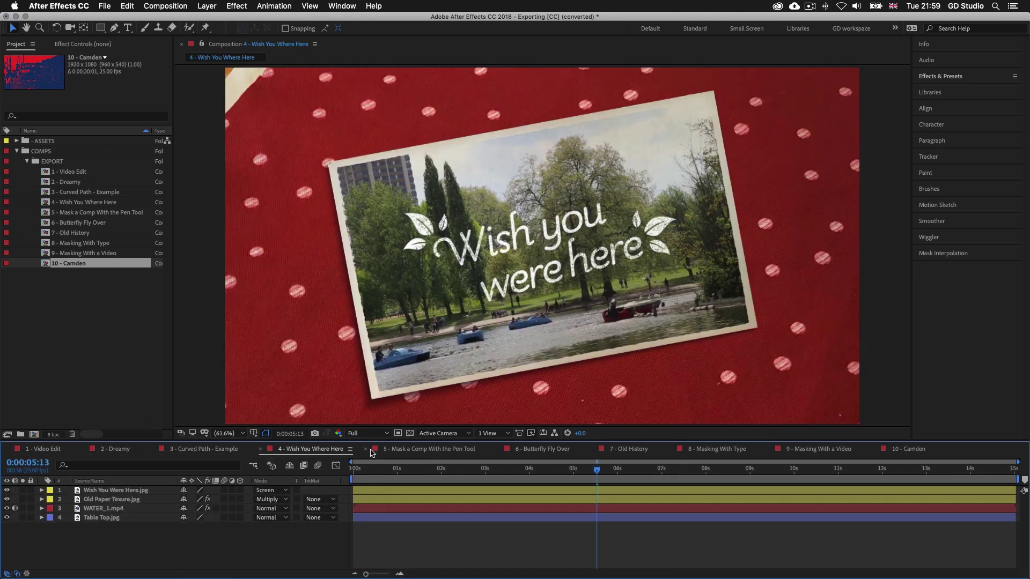
left_click(416, 452)
left_click(530, 449)
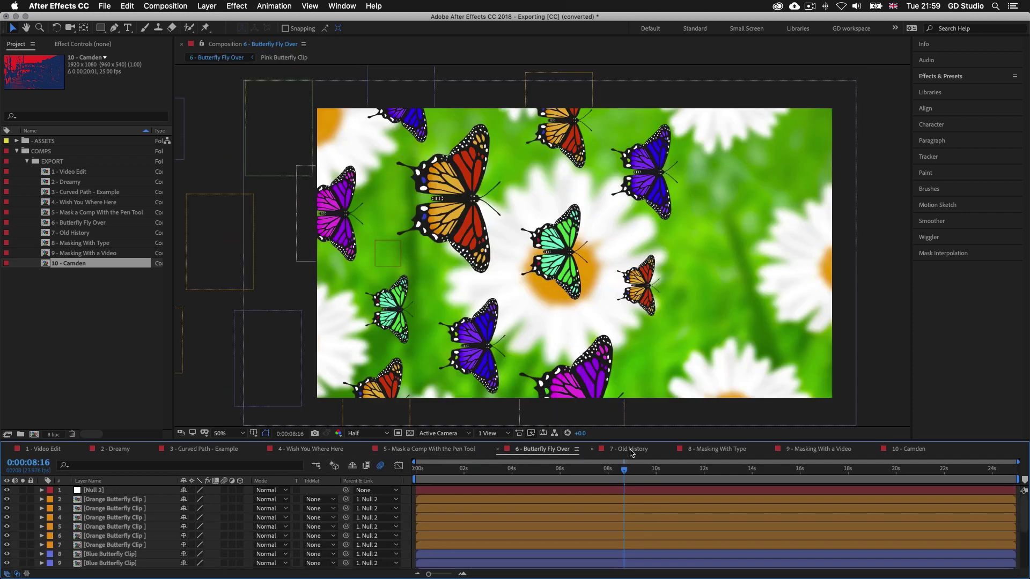
left_click(630, 452)
left_click(708, 450)
left_click(799, 452)
left_click(897, 449)
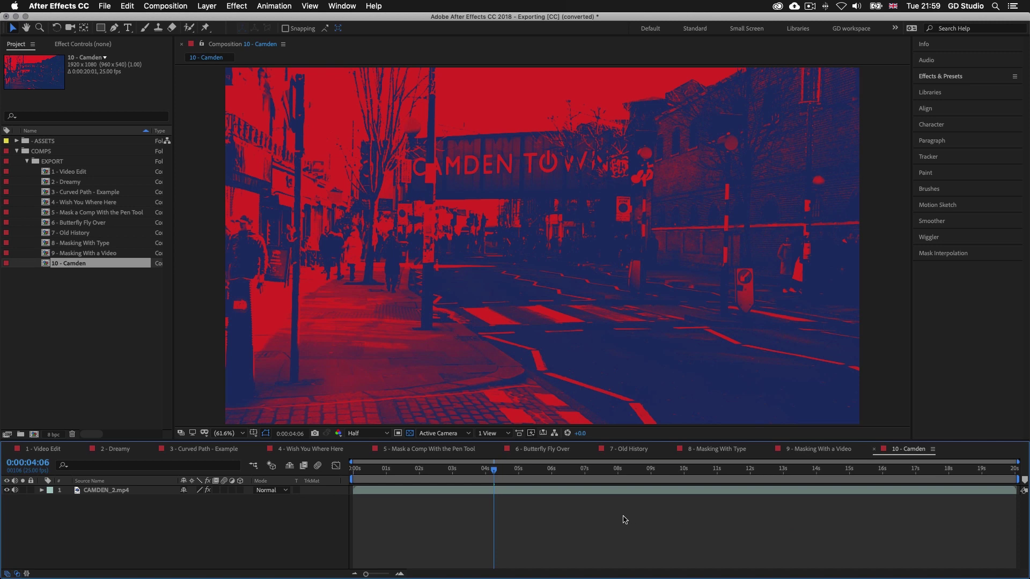
- Switch to Finder, locate Exporting [CC].aep in S2 - ESSENTIAL PRACTISE, 28 - Exporting, CC, and return to After Effects to preview the 10 - Camden composition
key("super+Tab")
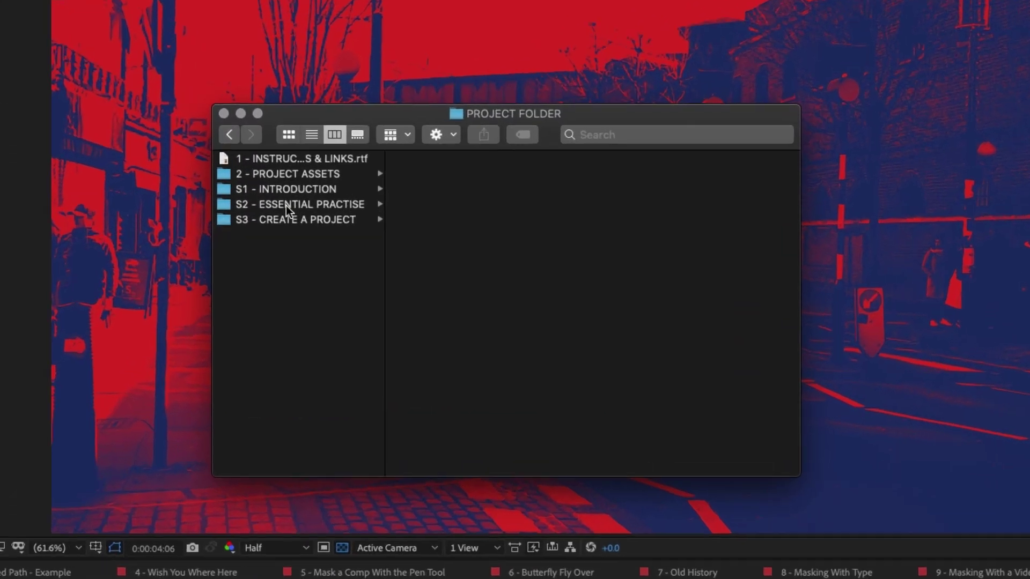
left_click(282, 204)
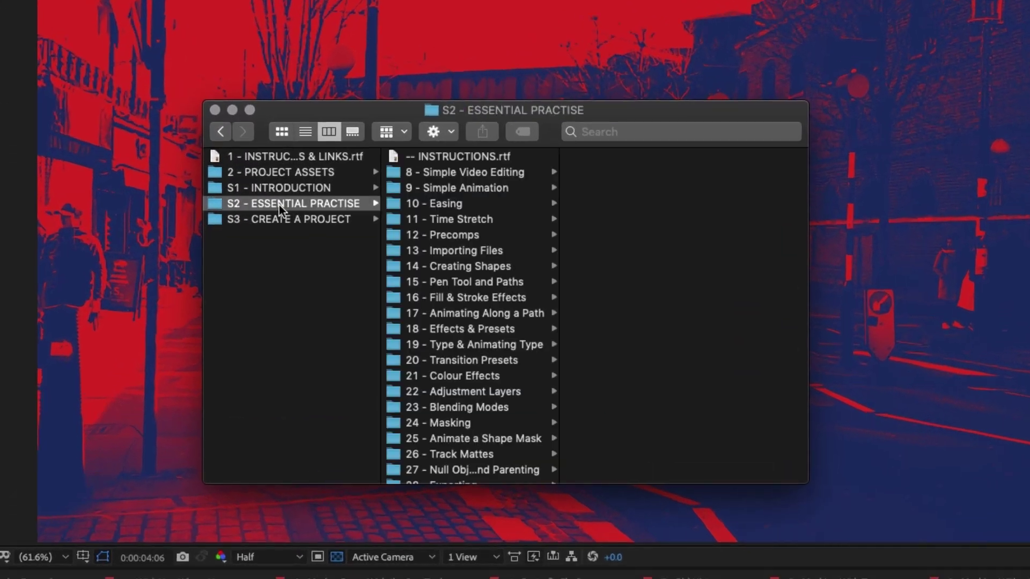
scroll(468, 329, "down", 2)
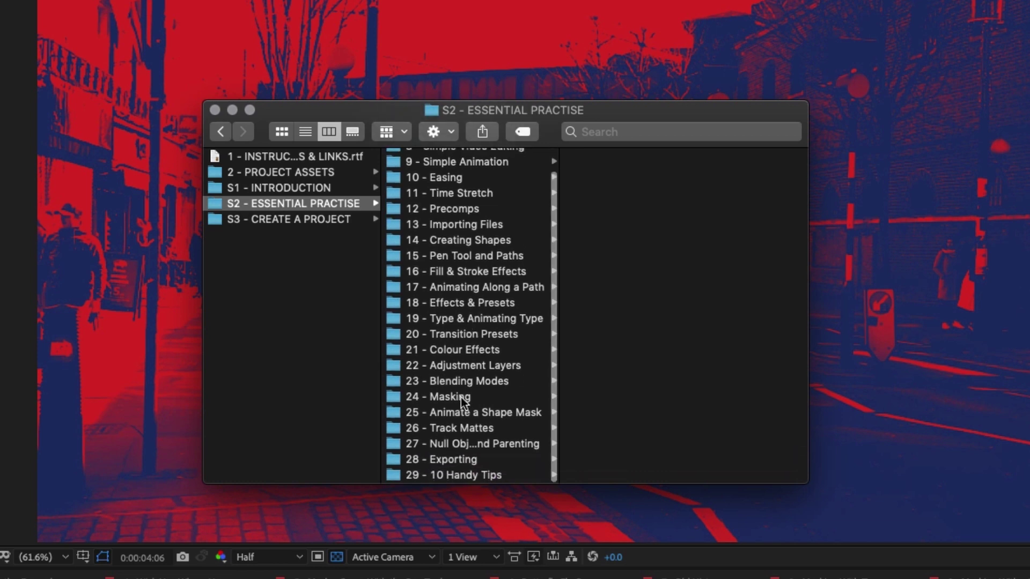
left_click(400, 460)
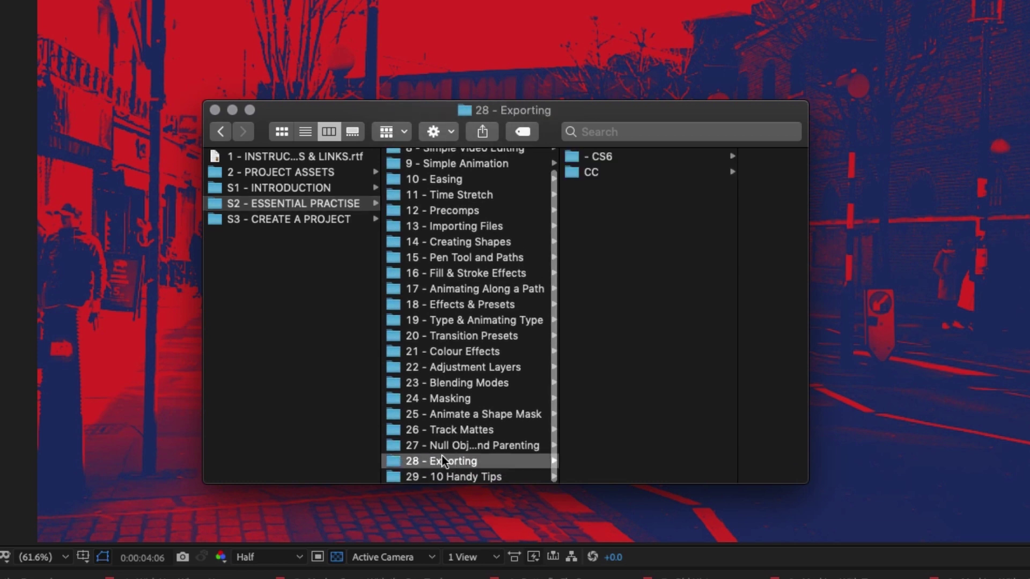
left_click(601, 173)
left_click(664, 156)
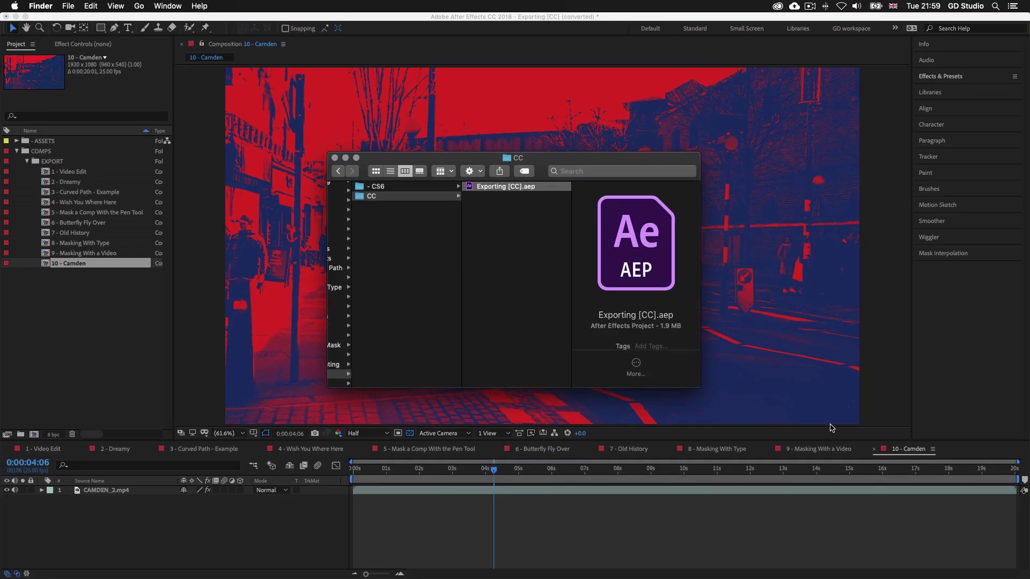
scroll(523, 287, "left", 5)
left_click(409, 273)
left_click(850, 288)
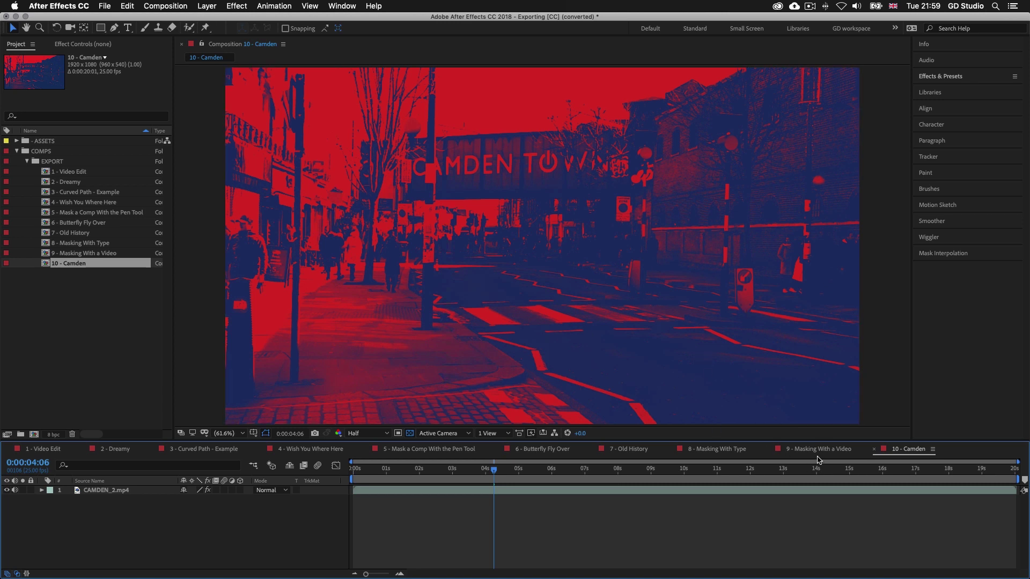
key("space")
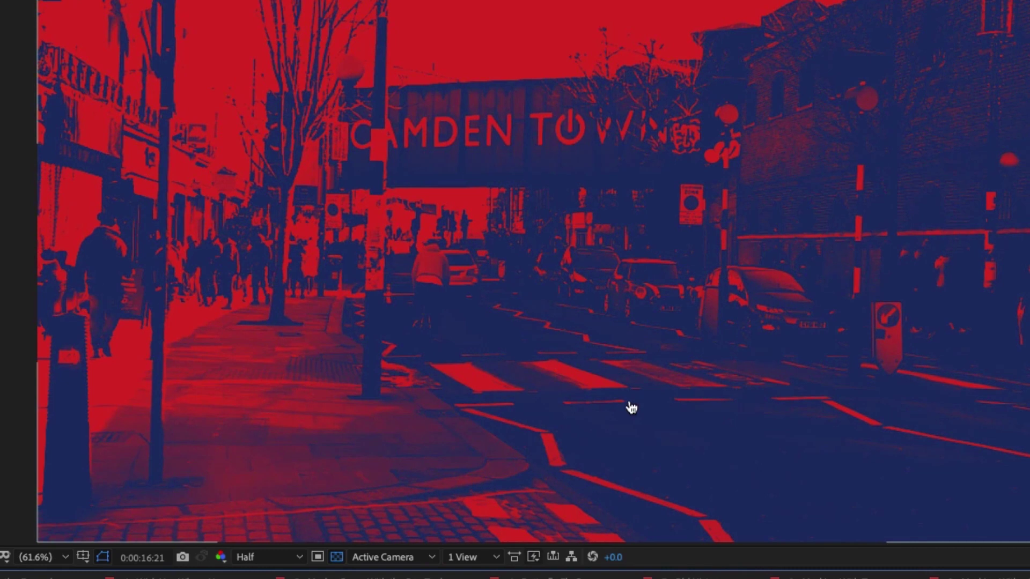
- Switch to Finder again and select Exporting [CC].aep within the CC folder of 28 - Exporting
key("super+Tab")
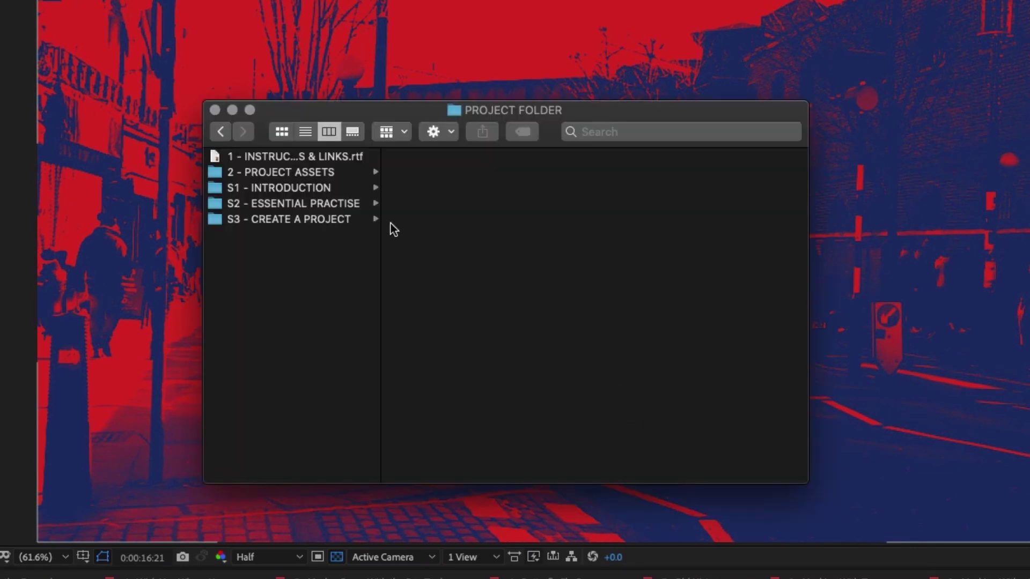
left_click(296, 206)
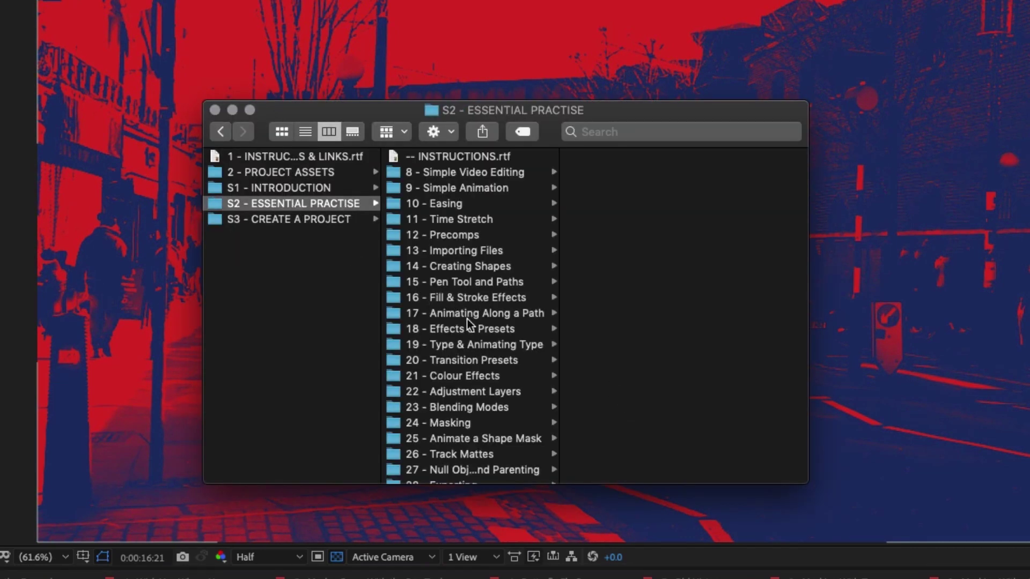
scroll(467, 318, "down", 2)
left_click(438, 462)
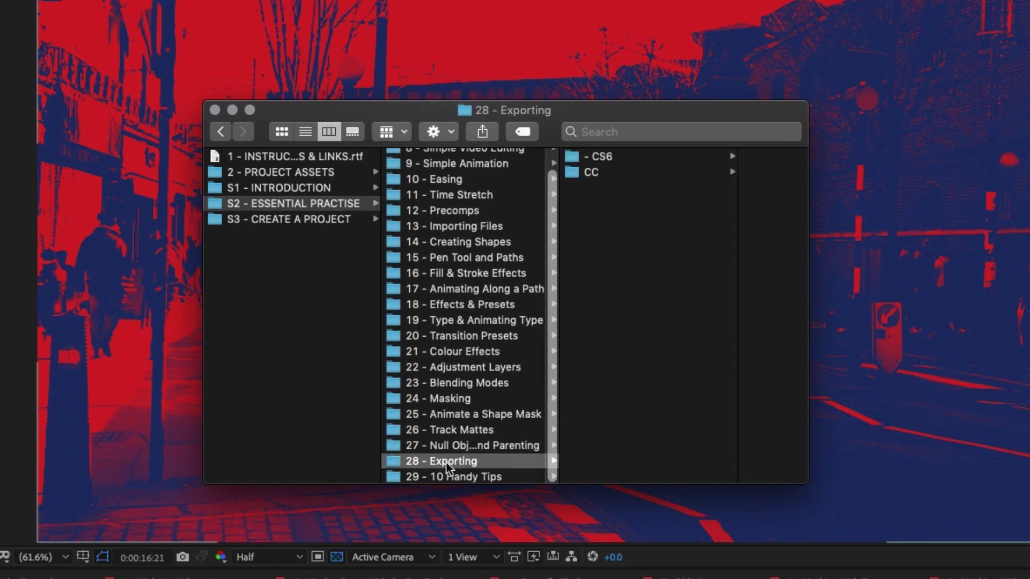
left_click(615, 172)
left_click(674, 156)
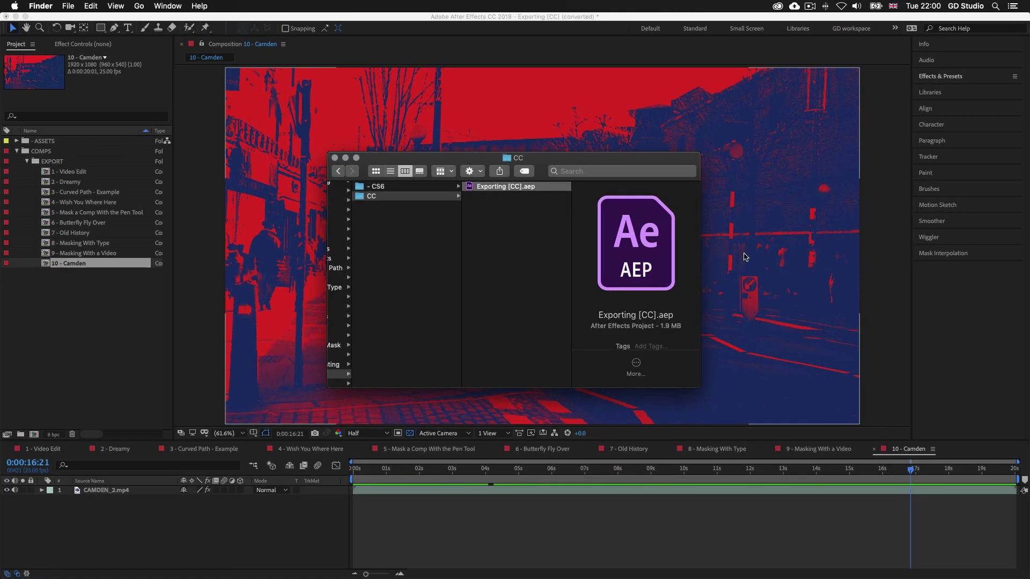
- Return to After Effects and play the opening of the 10 - Camden composition briefly
left_click(743, 257)
key("space")
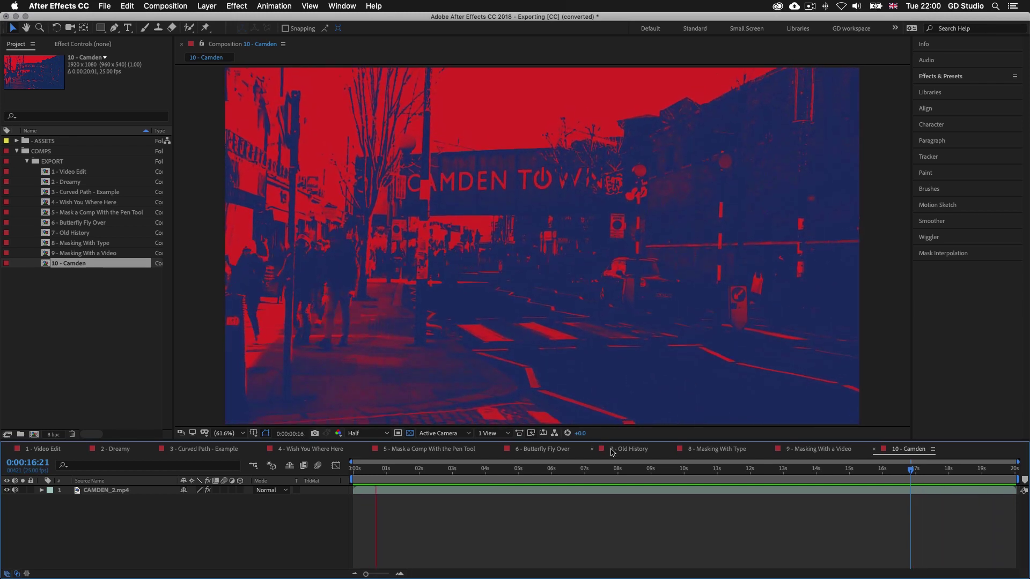
key("space")
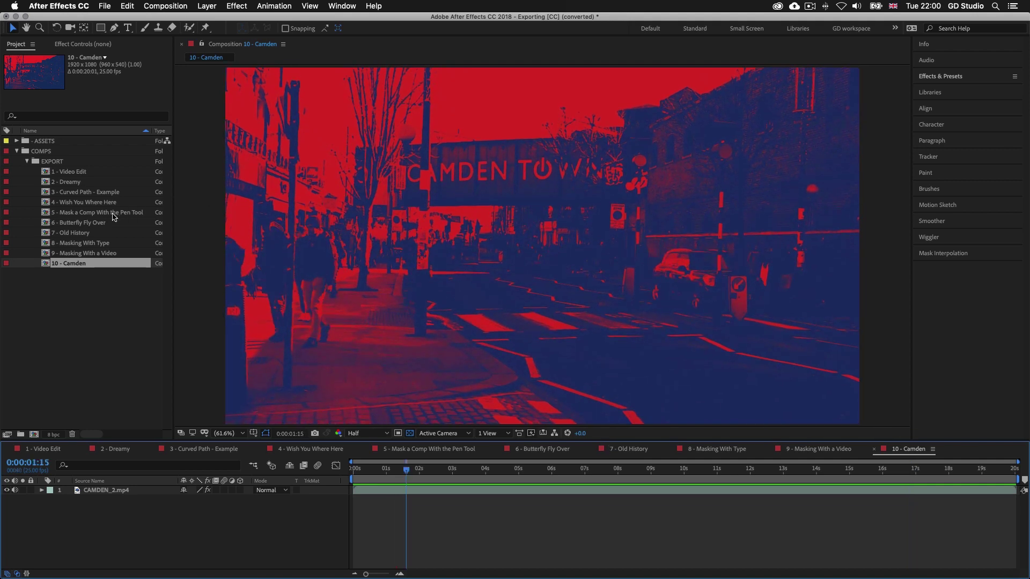
- Examine the EXPORT folder's compositions in the project one by one, from 1 - Video Edit to 10 - Camden
left_click(60, 163)
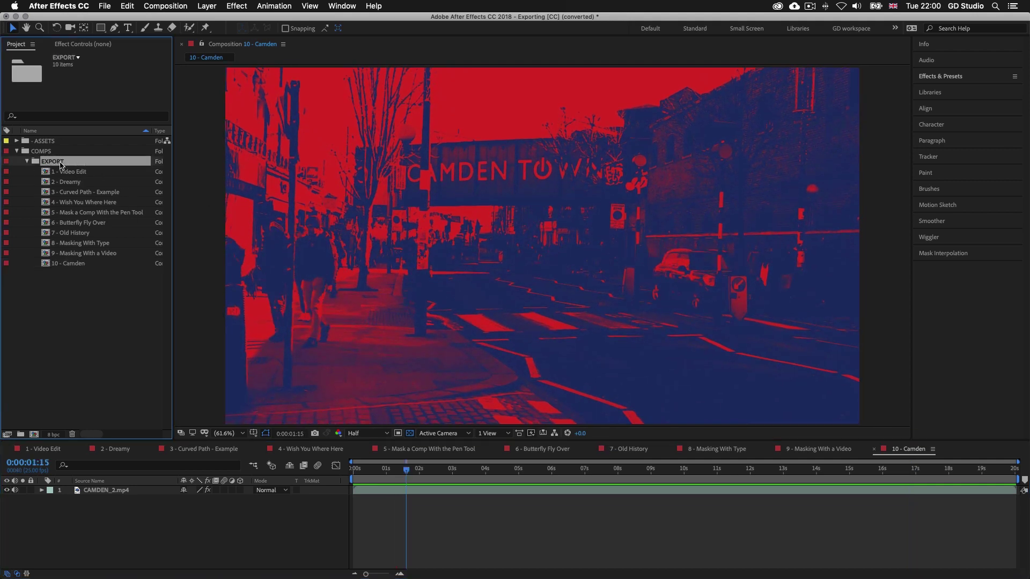
left_click(78, 173)
left_click(77, 183)
left_click(94, 194)
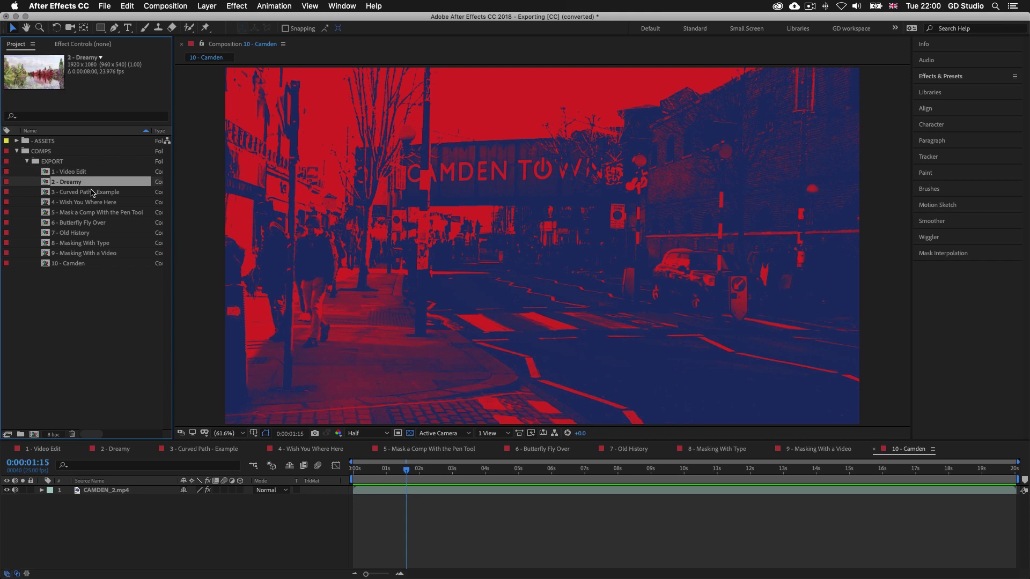
left_click(93, 203)
left_click(97, 214)
left_click(96, 223)
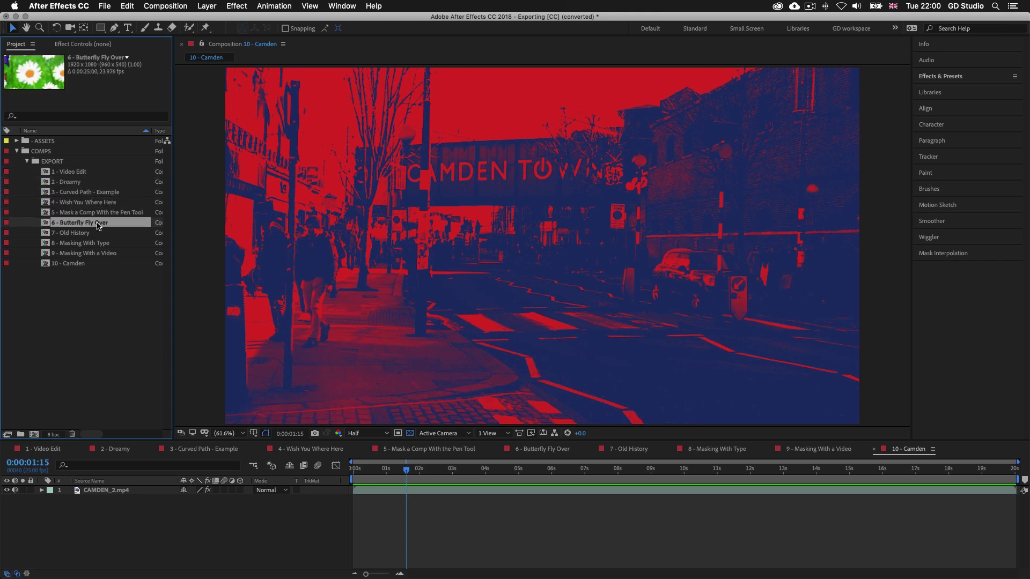
left_click(94, 234)
left_click(107, 244)
left_click(103, 254)
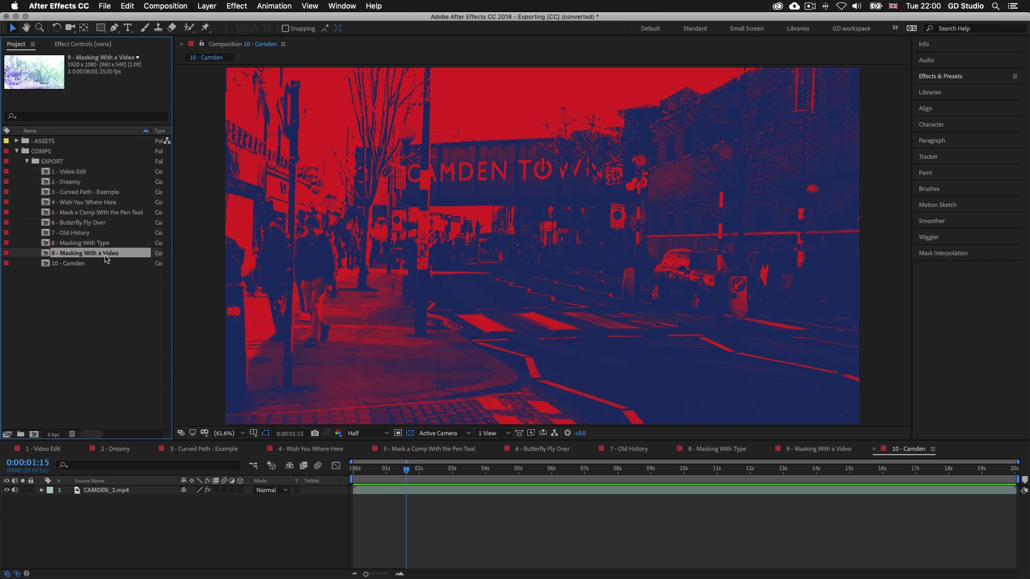
left_click(100, 264)
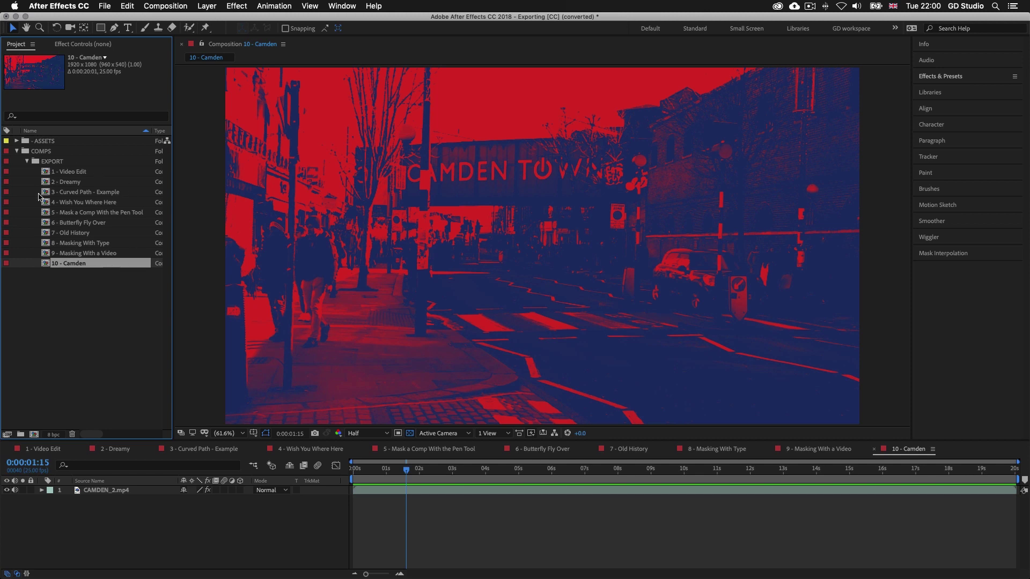
- Open the 1 - Video Edit composition and move the current time to 0:00:17:00
left_click(80, 173)
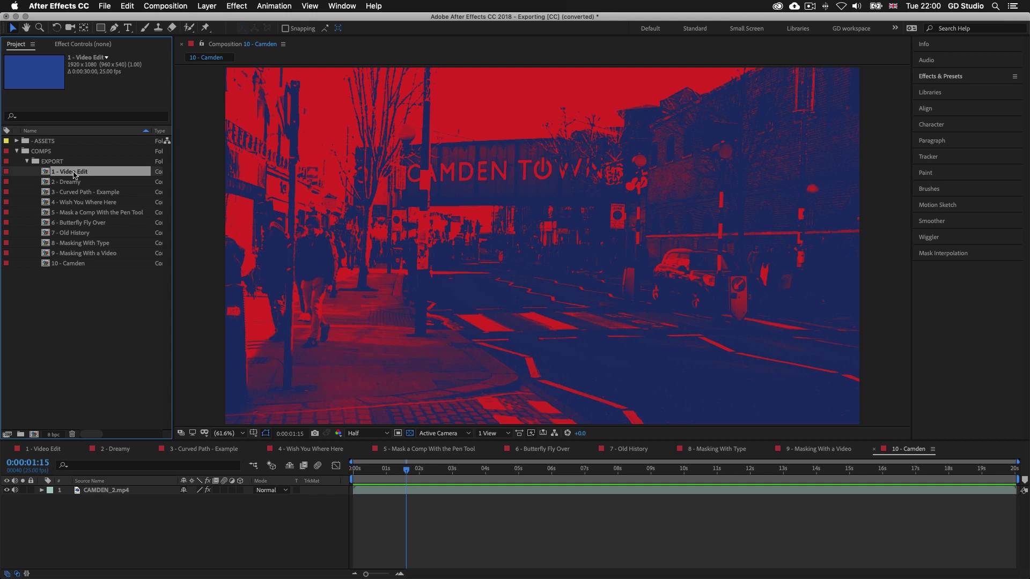
double_click(73, 172)
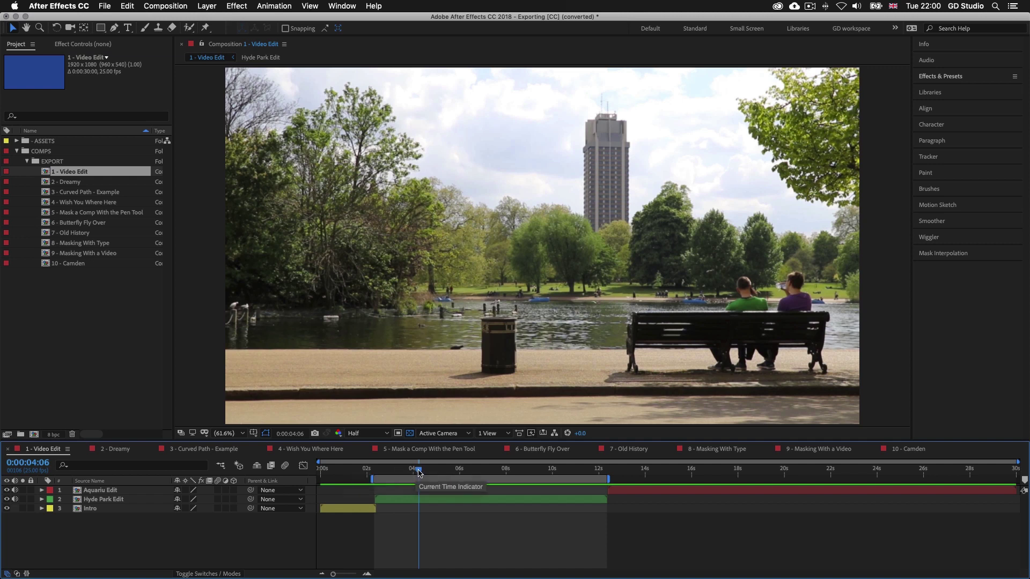
left_click_drag(419, 472, 715, 489)
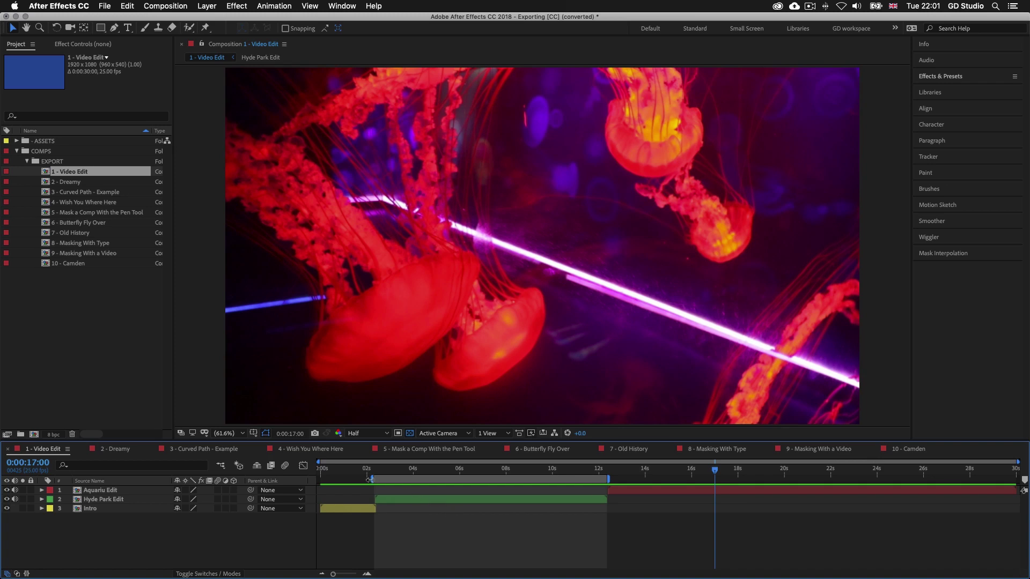
- Adjust both ends of the work area and reset it to span the whole 1 - Video Edit composition
left_click_drag(365, 478, 358, 479)
left_click_drag(606, 479, 671, 479)
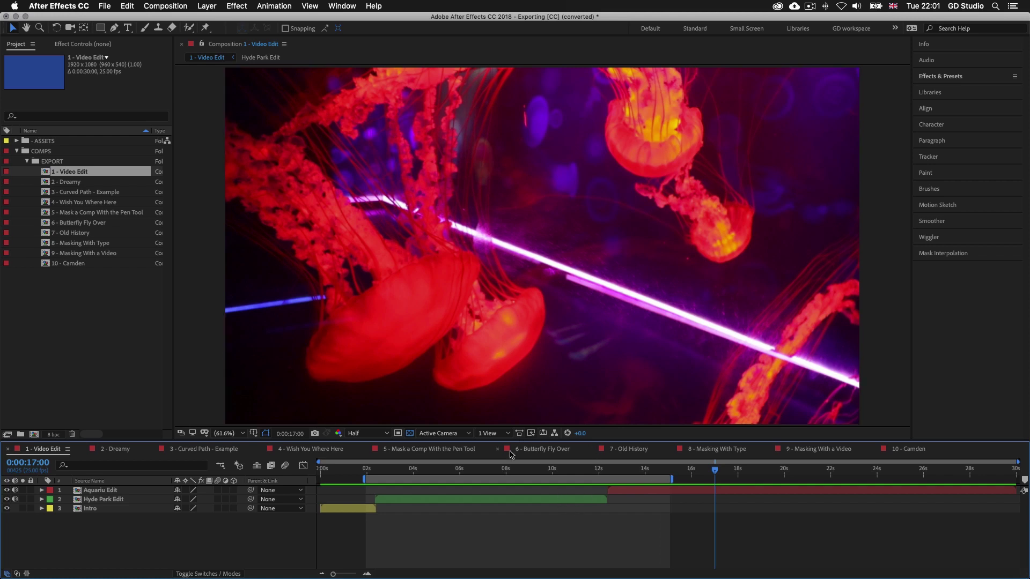
double_click(515, 478)
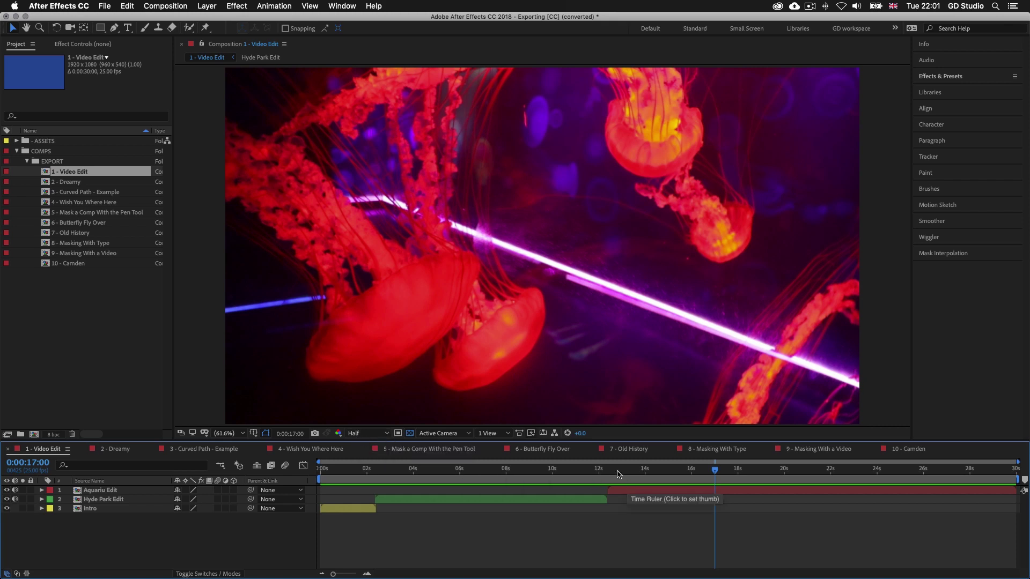
- Preview the 1 - Video Edit composition from 0:00:03:14 to about 0:00:15:03
left_click(402, 470)
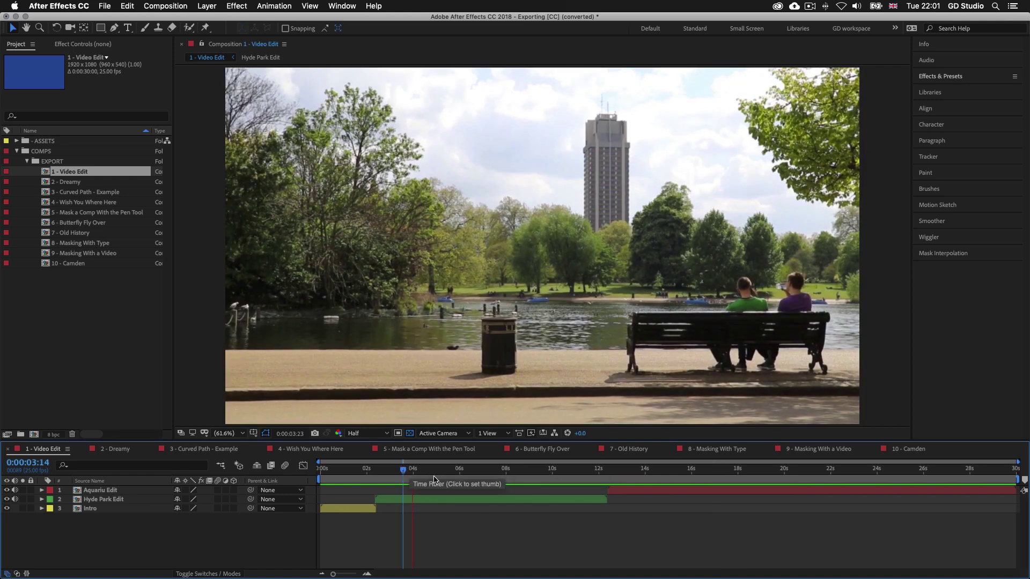
key("space")
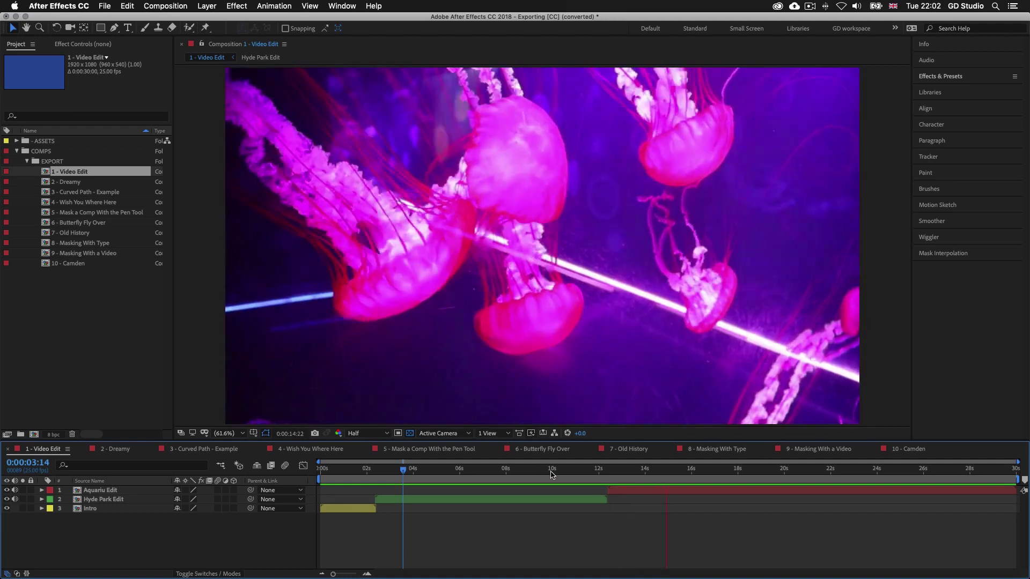
key("space")
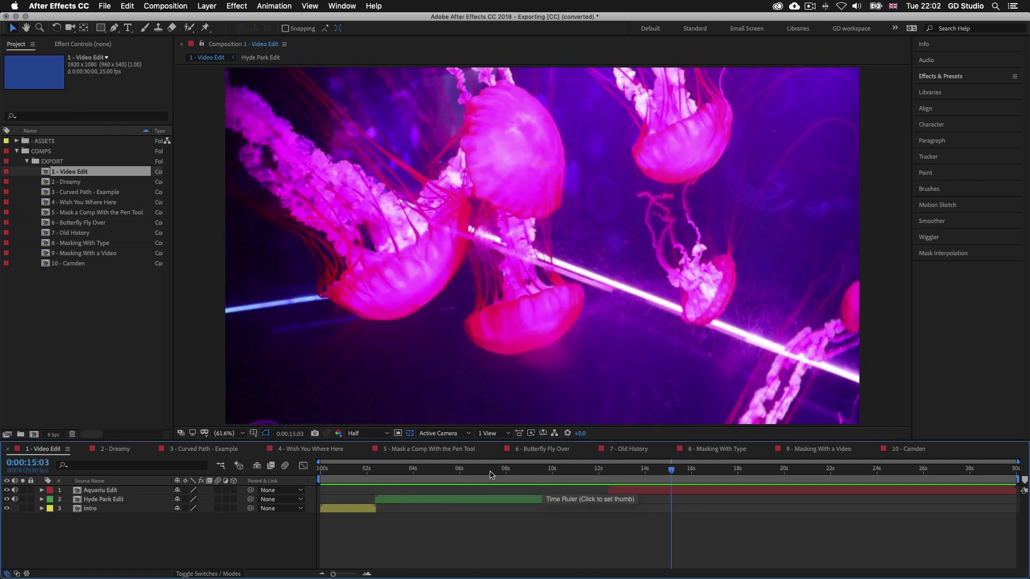
- Set the preview resolution of the 1 - Video Edit composition to Full
left_click(387, 435)
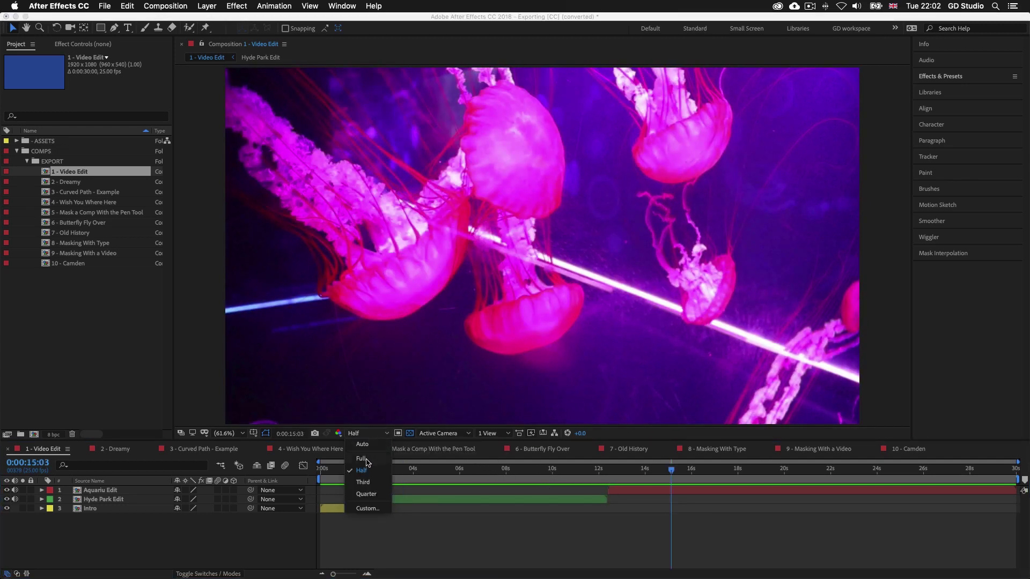
left_click(368, 459)
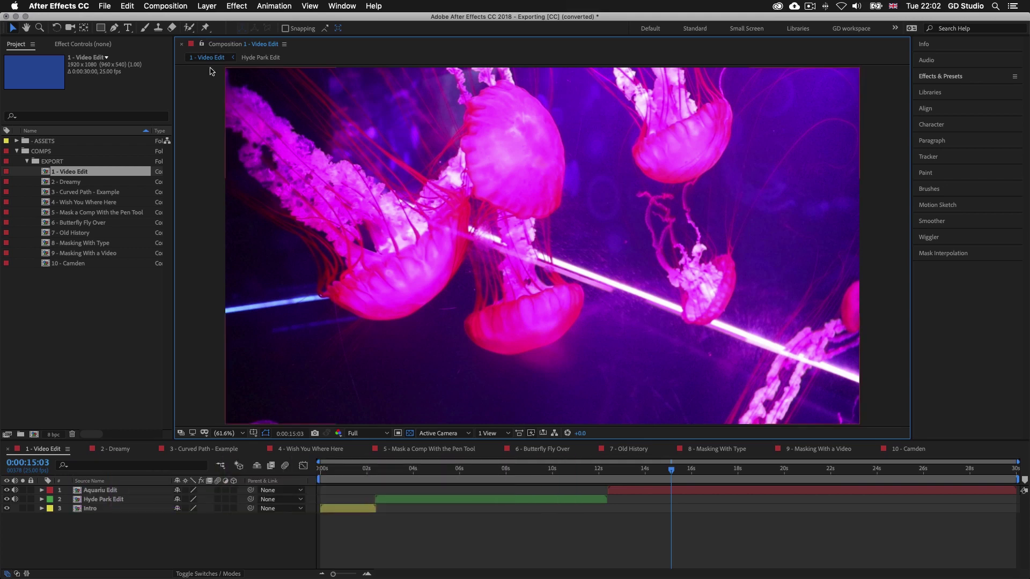
- Add 1 - Video Edit to the Adobe Media Encoder queue and open the export settings of its Match Source - High bitrate preset
left_click(171, 7)
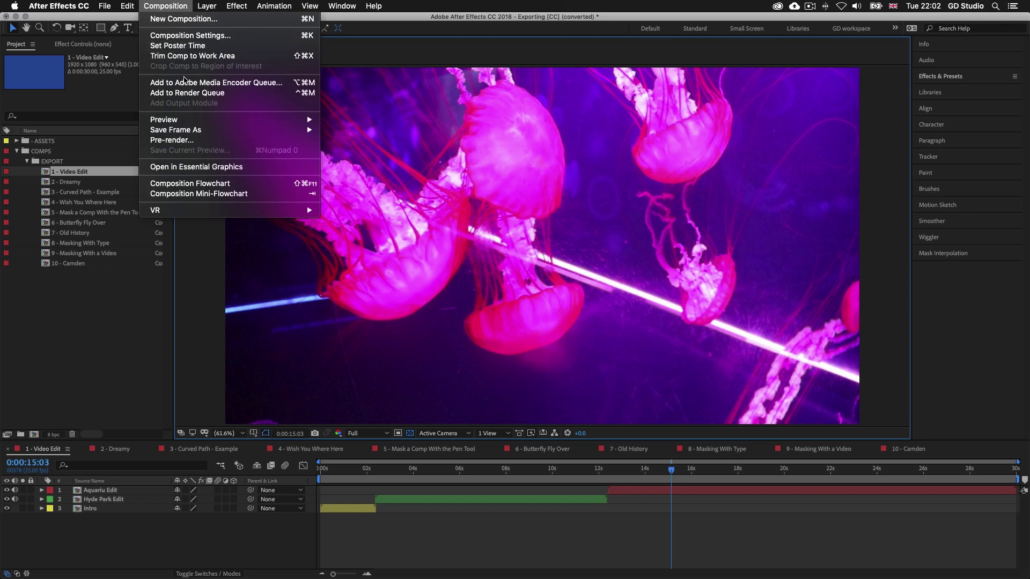
left_click(216, 84)
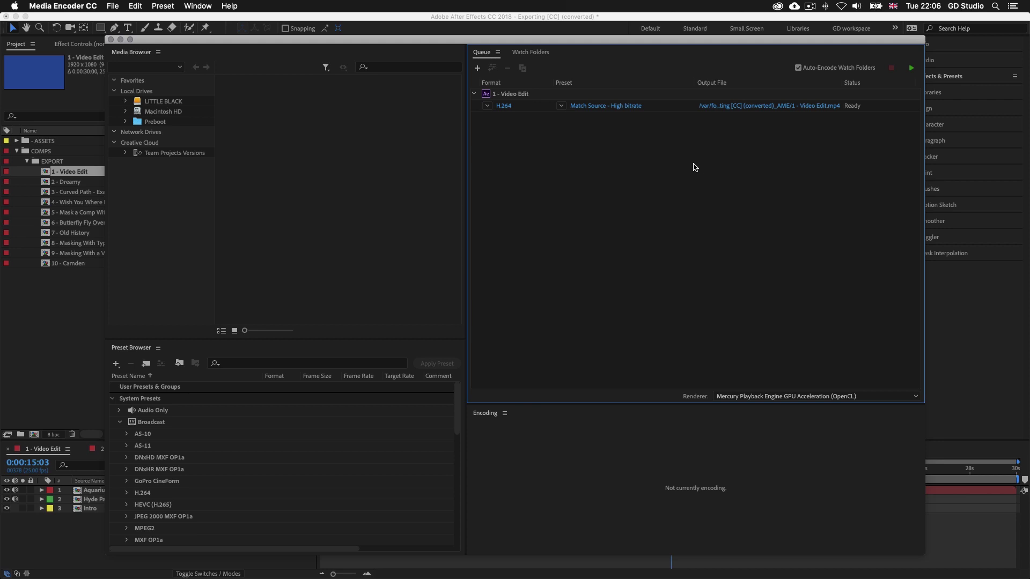
left_click(592, 106)
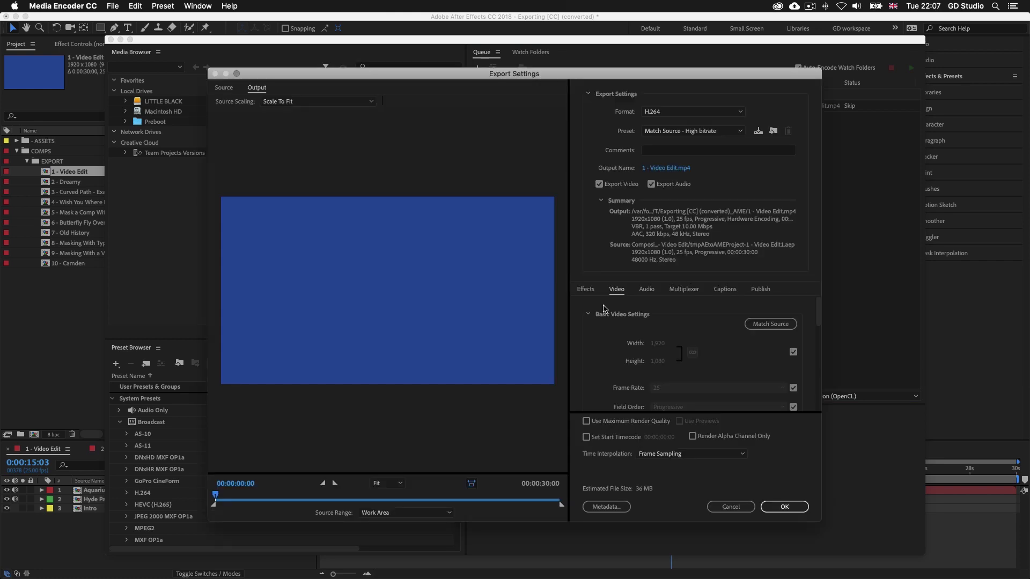
- Choose the H.264 format and the Match Source - High bitrate preset for the 1 - Video Edit export
left_click(740, 112)
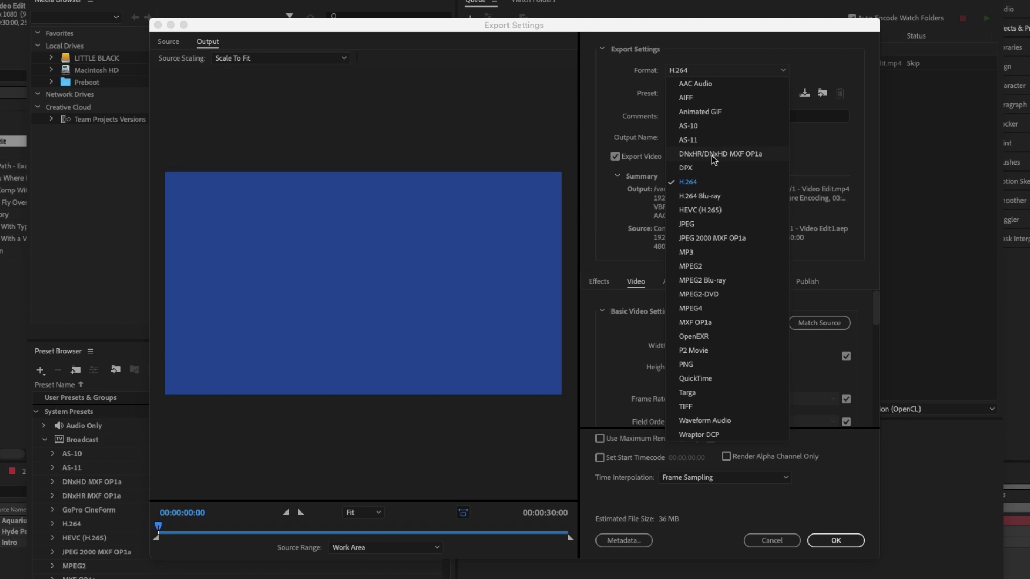
left_click(697, 184)
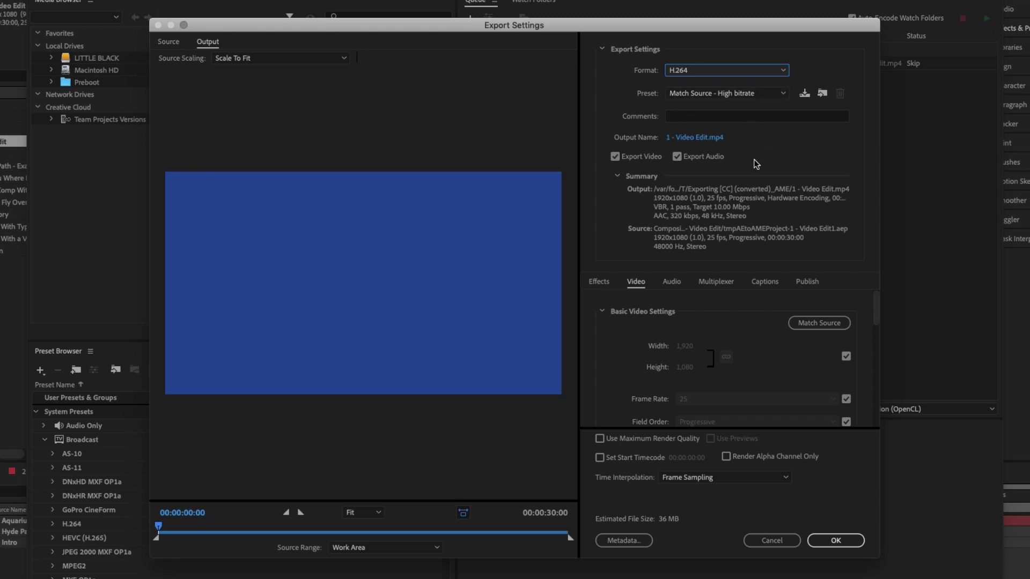
left_click(784, 94)
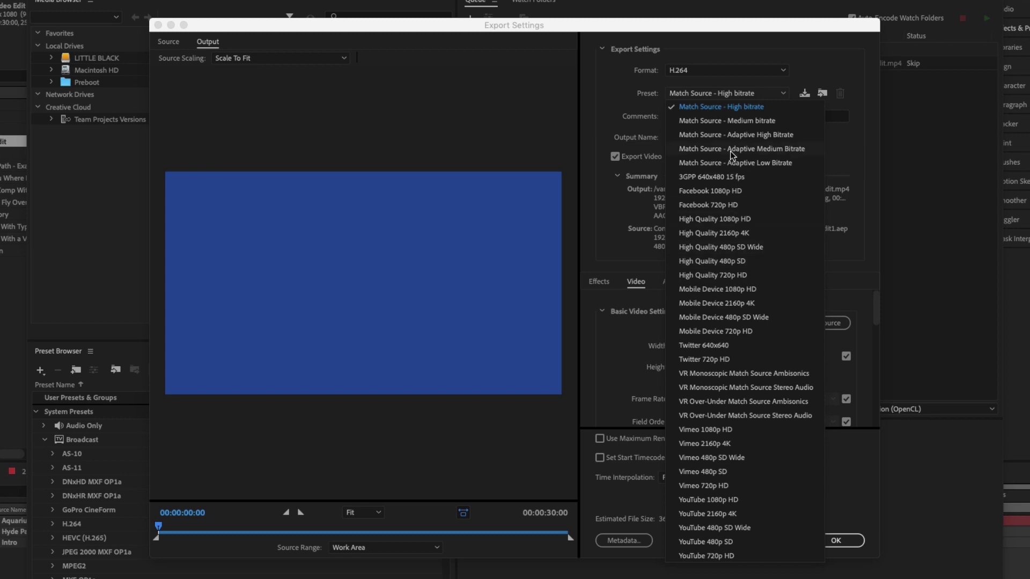
left_click(705, 108)
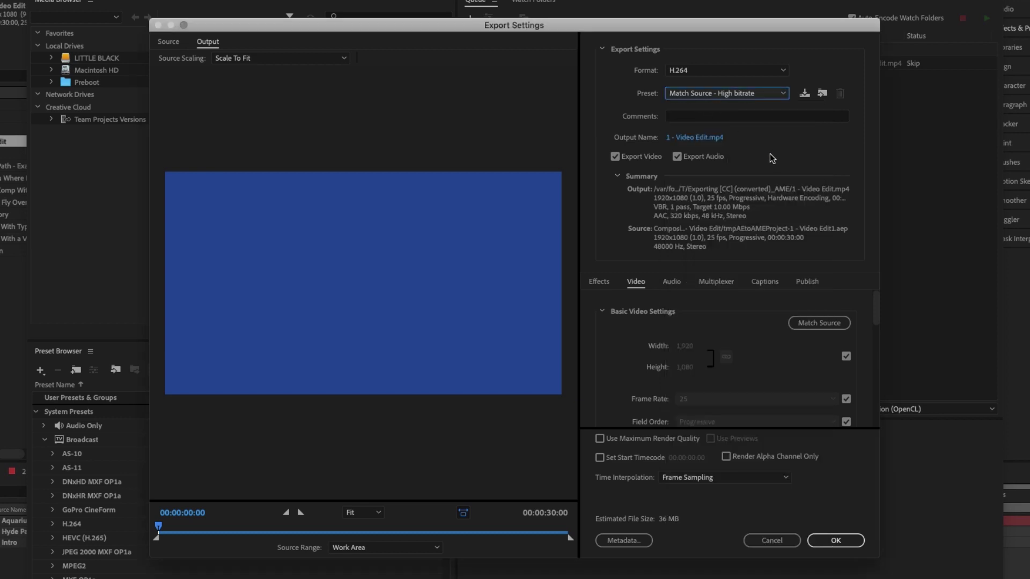
- Set the output file to Video Export 1 in the 28 - Exporting folder inside S2 - ESSENTIAL PRACTISE
left_click(698, 139)
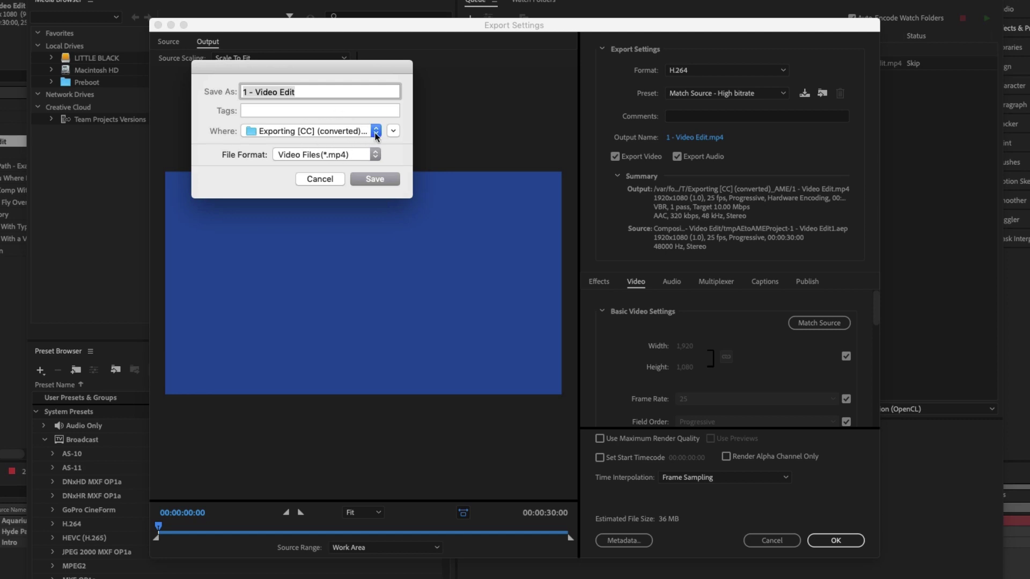
left_click(394, 132)
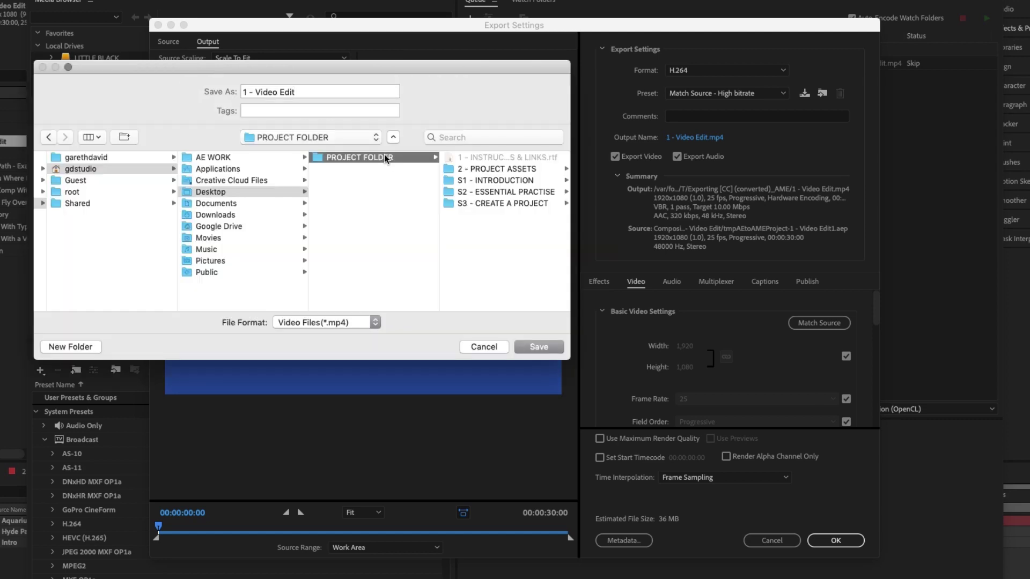
left_click(510, 191)
scroll(484, 279, "down", 5)
left_click(498, 295)
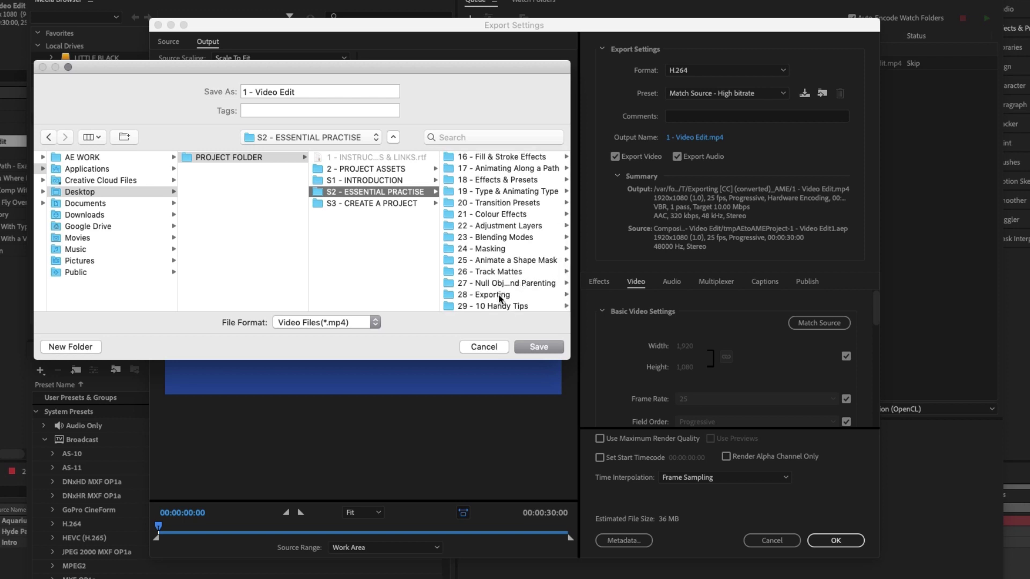
left_click_drag(298, 92, 217, 89)
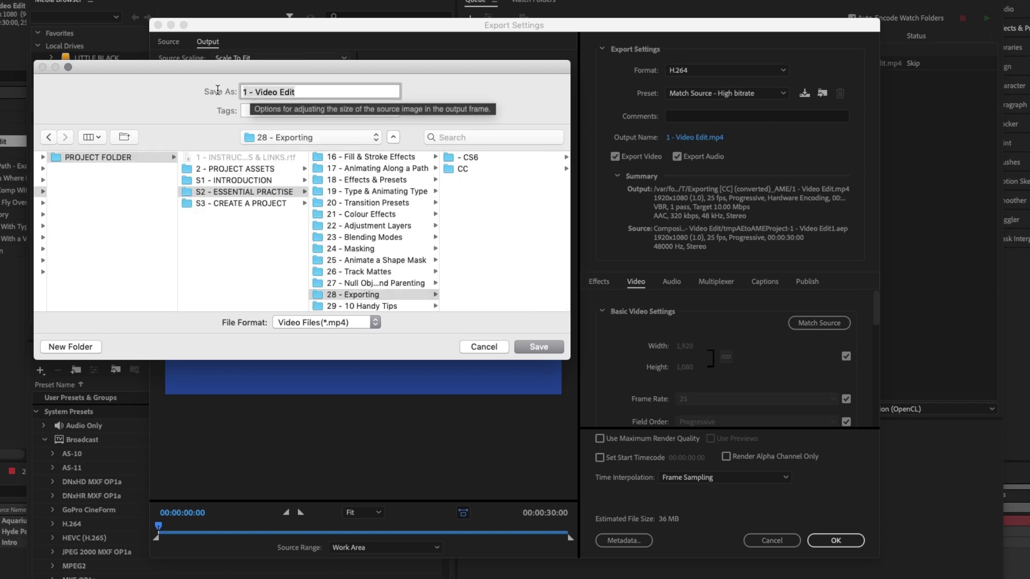
type("Video Expor")
type("t 1")
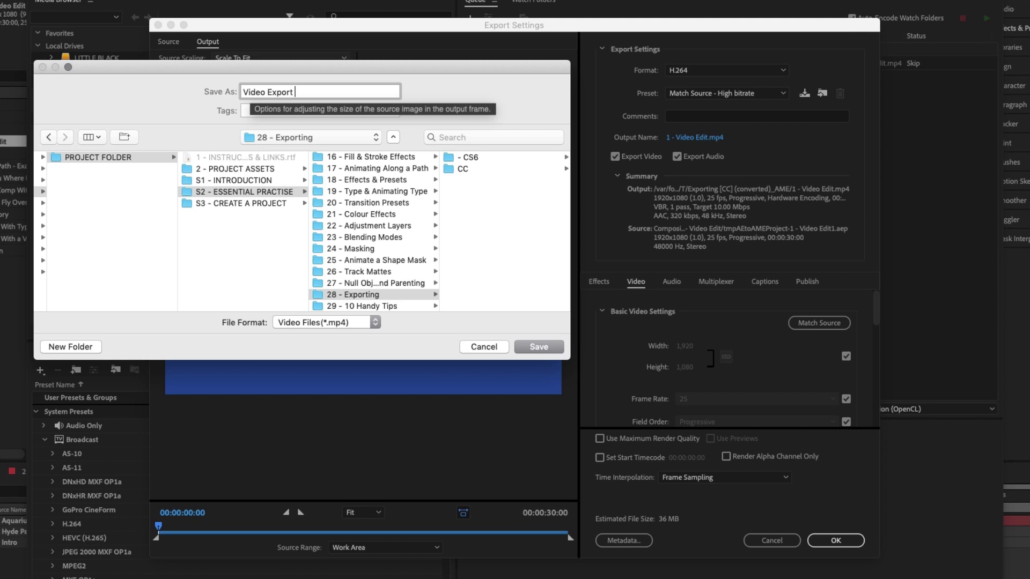
left_click(536, 346)
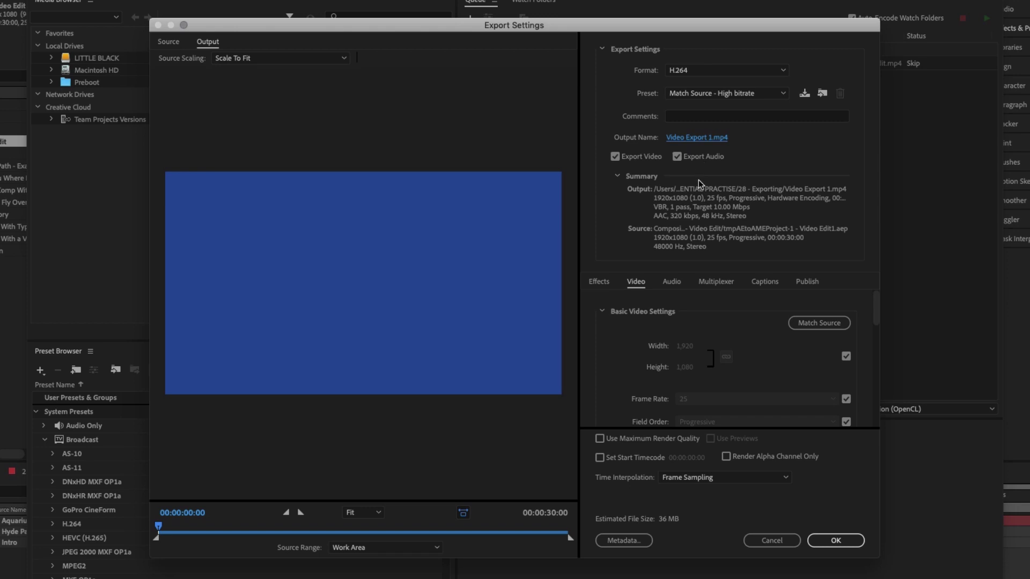
- Turn audio export off and on again, and review the effects, video, audio, multiplexer, captions and publish settings
left_click(677, 156)
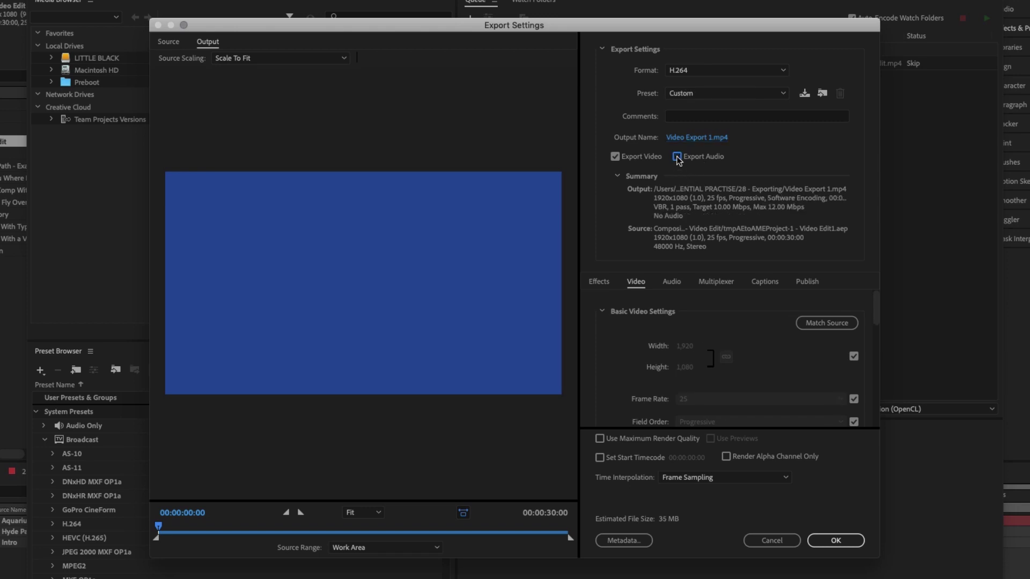
left_click(677, 156)
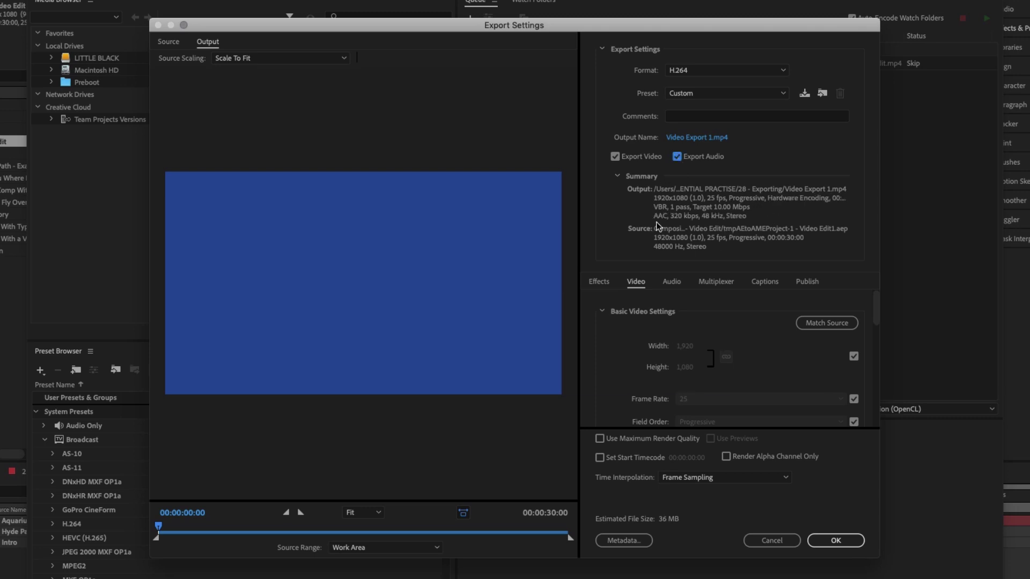
left_click(599, 284)
left_click(636, 284)
left_click(671, 284)
left_click(707, 286)
left_click(758, 286)
left_click(805, 285)
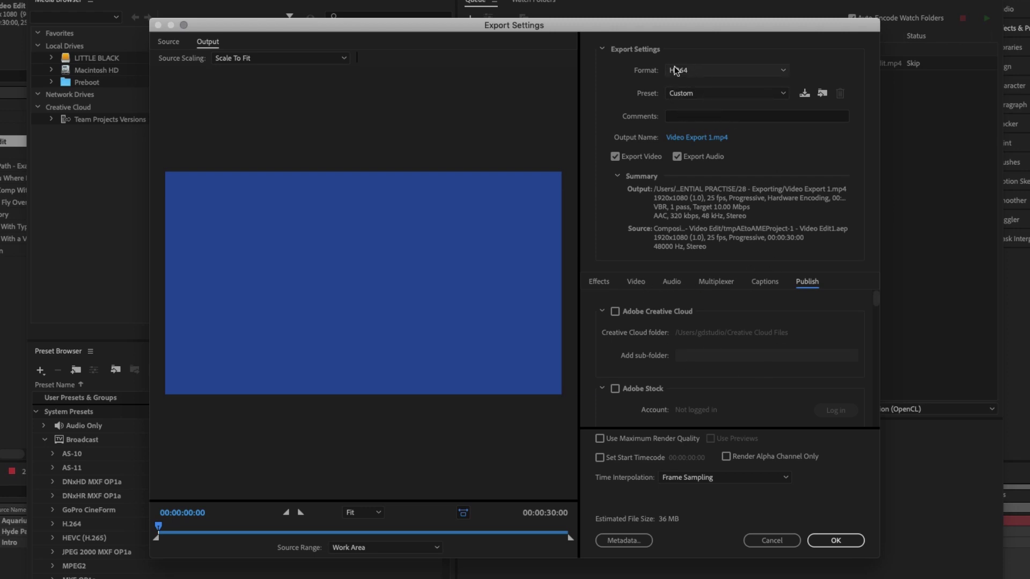
left_click(641, 286)
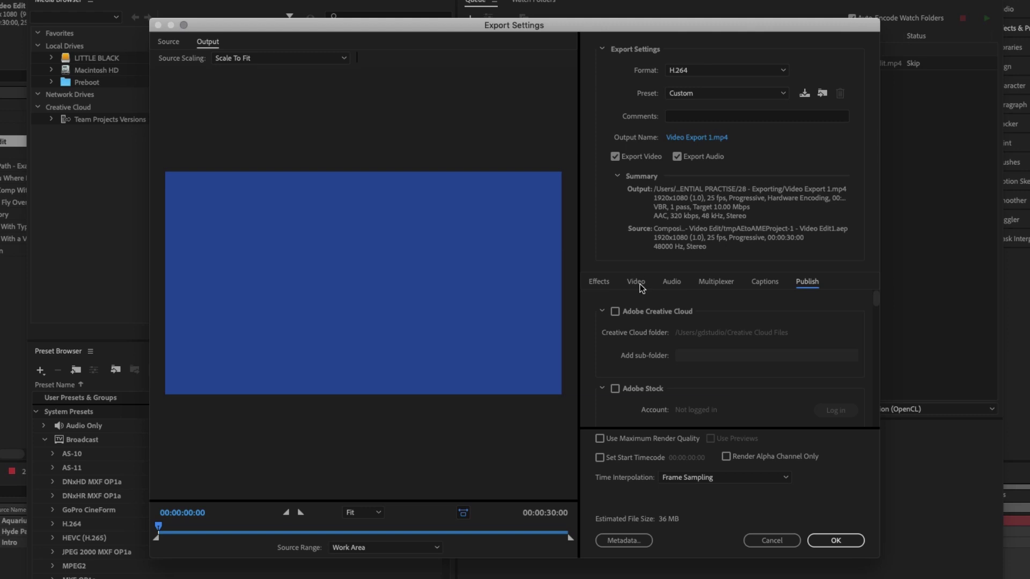
scroll(752, 317, "down", 3)
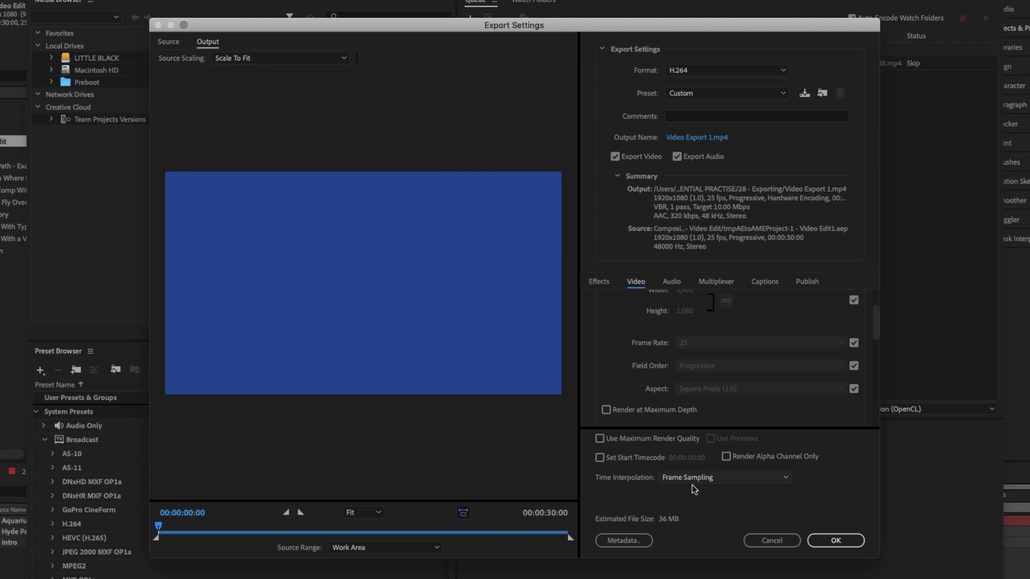
- Accept the export settings and start encoding Video Export 1.mp4
left_click(835, 544)
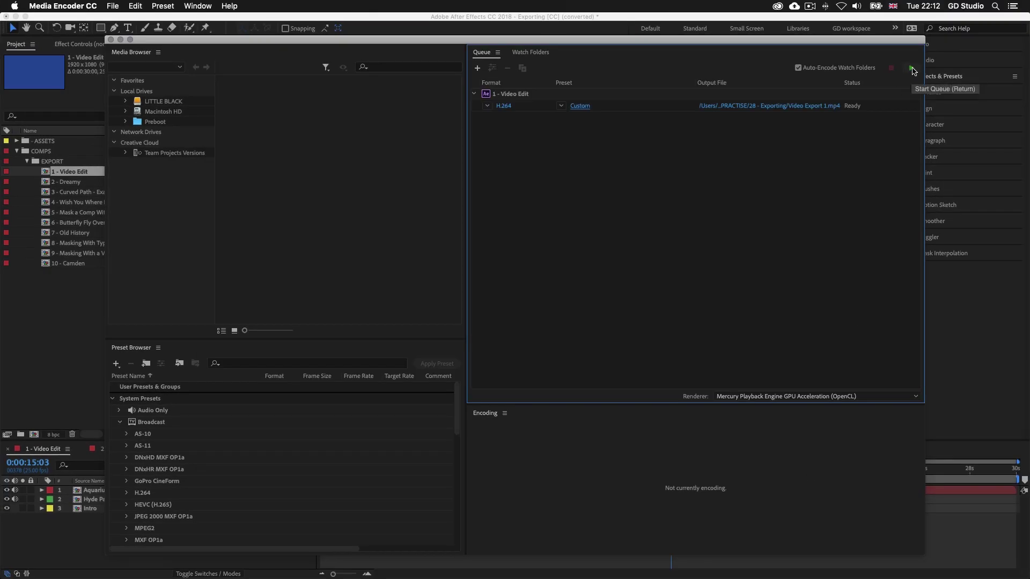
left_click(912, 70)
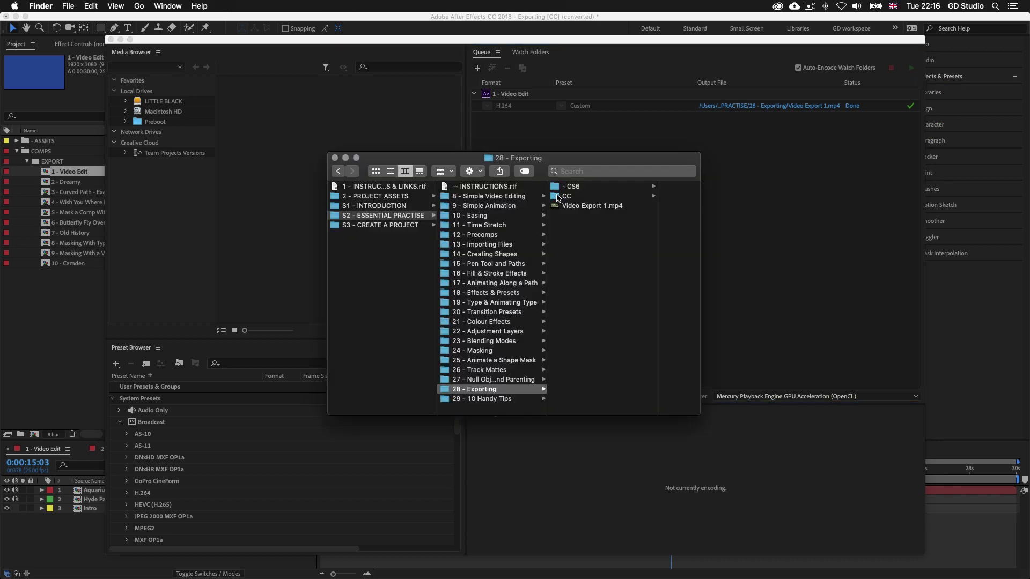
- Open Video Export 1.mp4 from the 28 - Exporting folder in QuickTime Player and play it
left_click(615, 208)
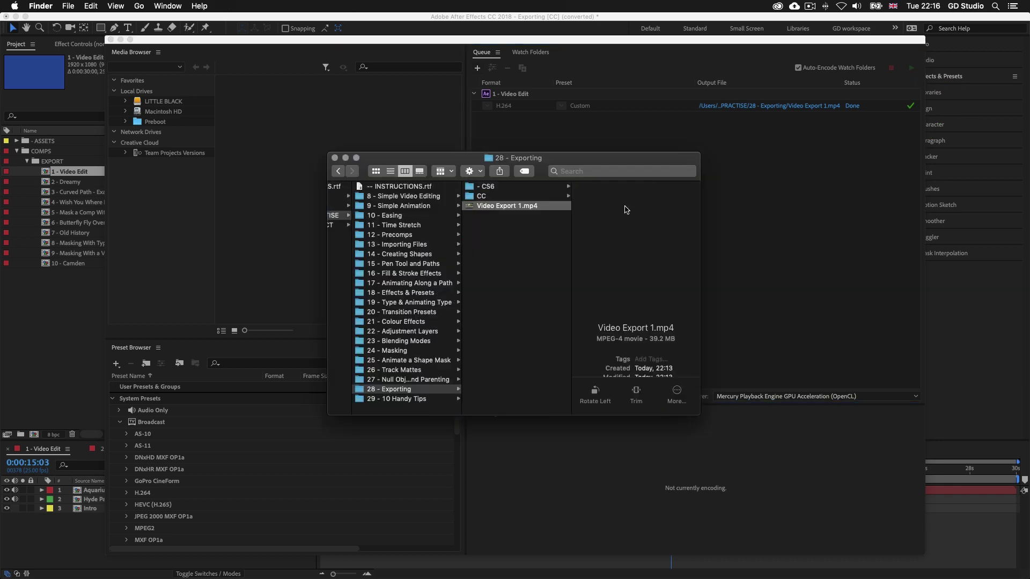
double_click(518, 208)
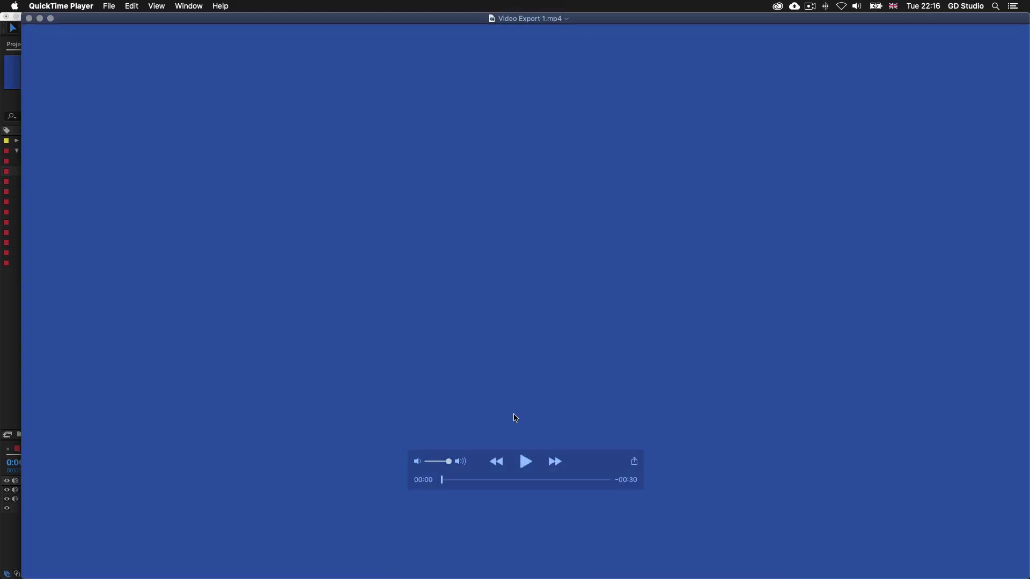
left_click(524, 462)
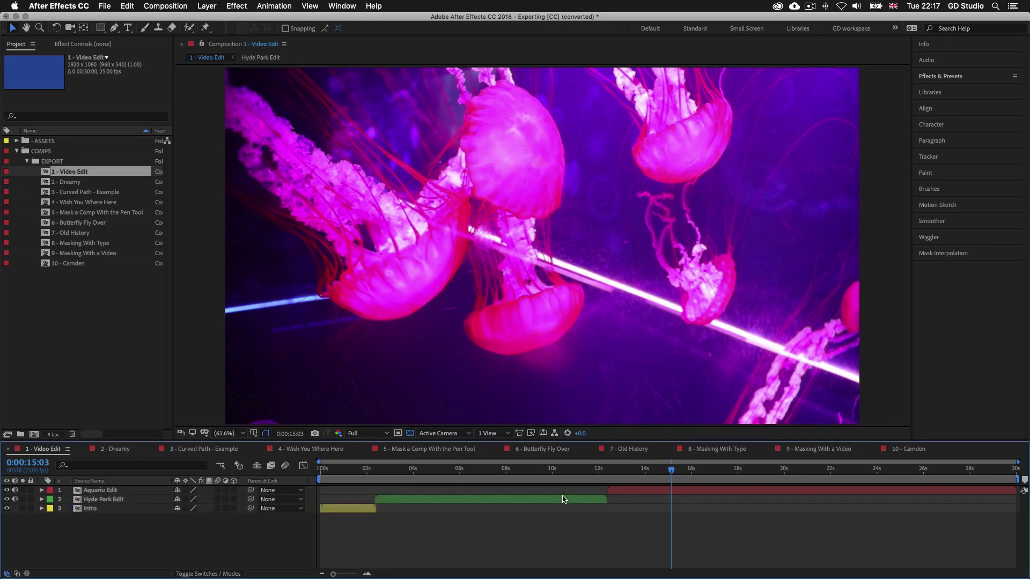
- In After Effects, start the work area of 1 - Video Edit at 0:00:12:09, where the Aquariu Edit layer begins
left_click(394, 483)
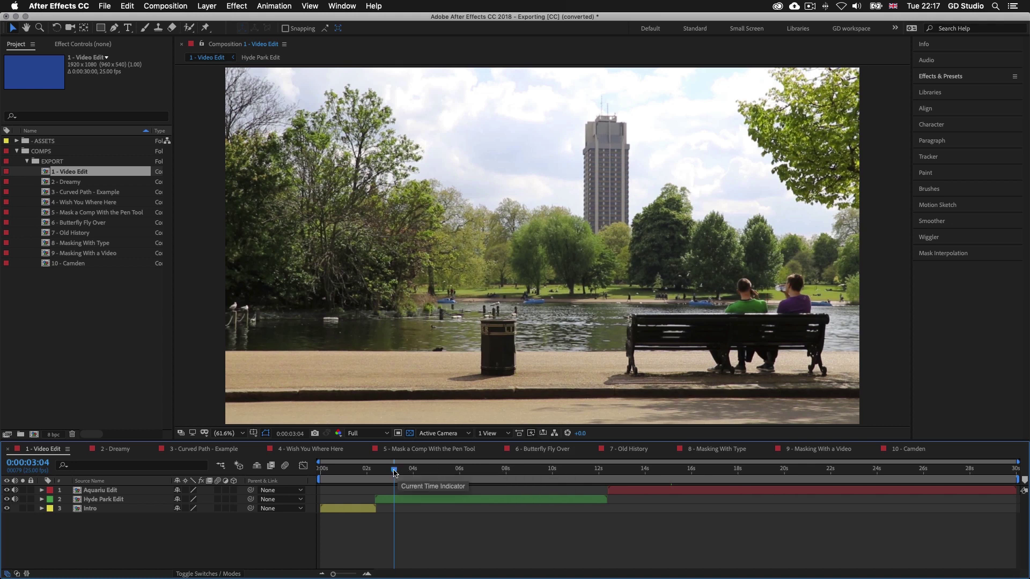
left_click(739, 489)
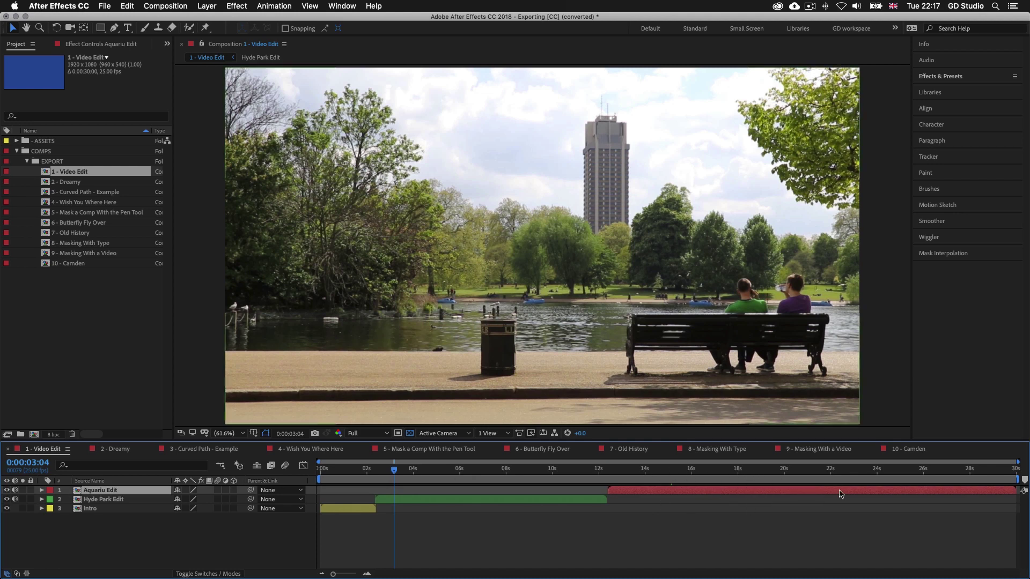
left_click(604, 471)
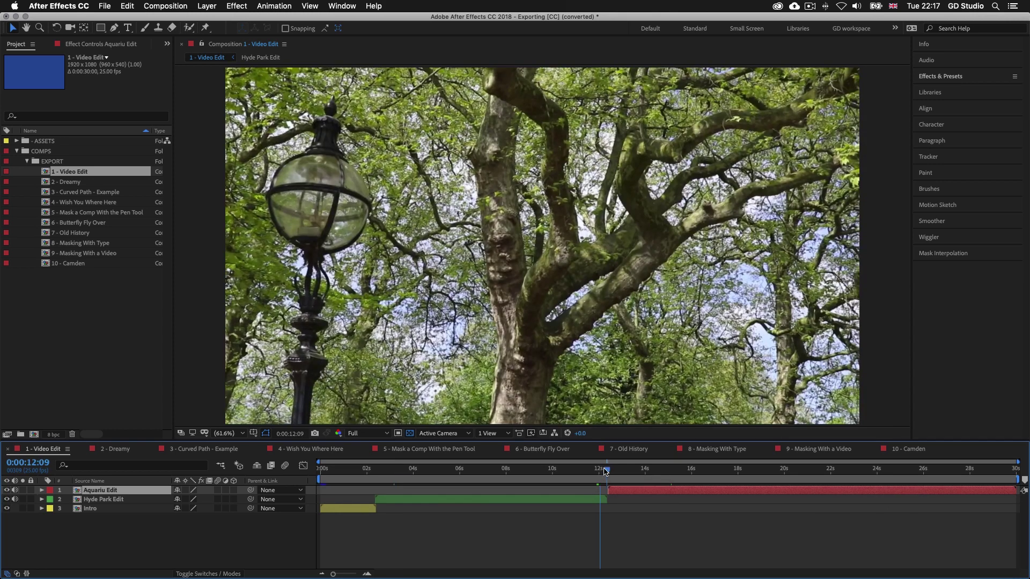
key("b")
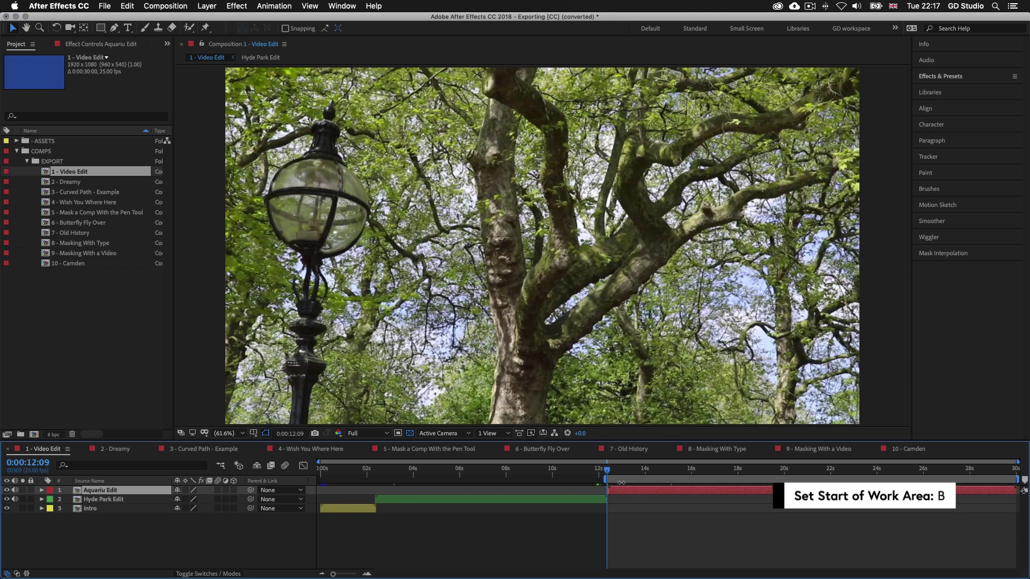
left_click(719, 470)
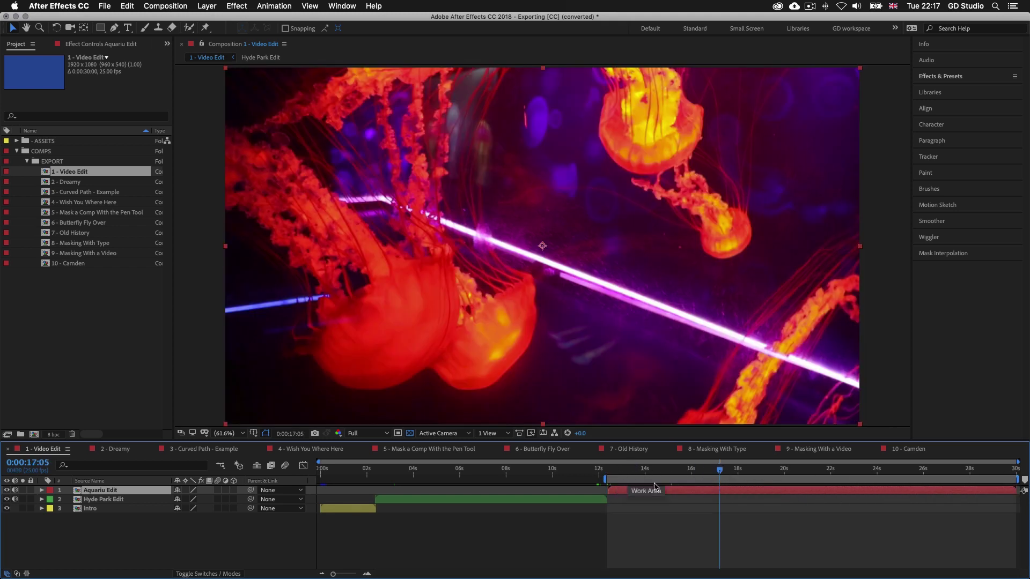
- Add the shortened 1 - Video Edit work area to the Adobe Media Encoder queue and encode it as Aquarium Section in 28 - Exporting
left_click(172, 7)
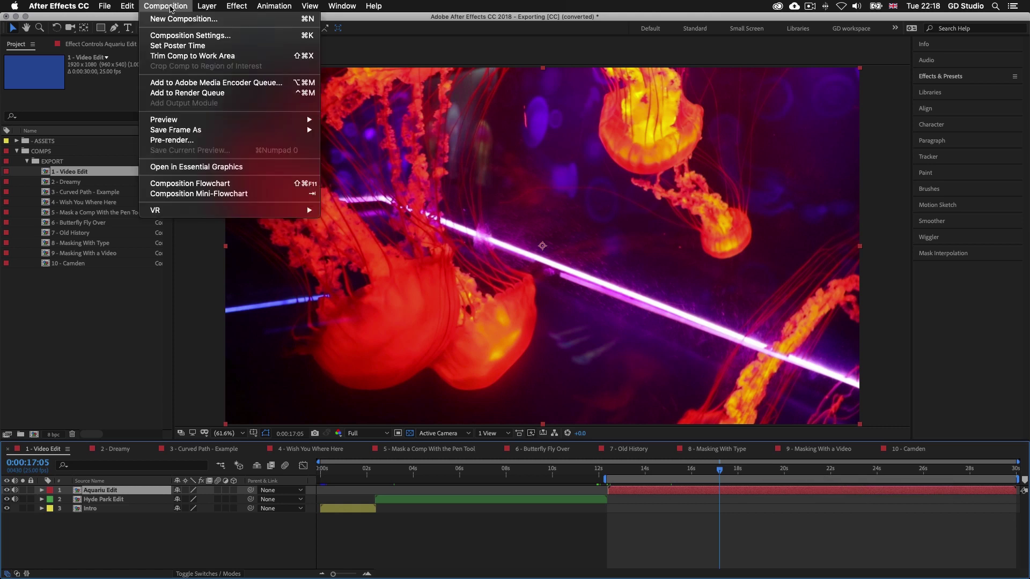
left_click(185, 84)
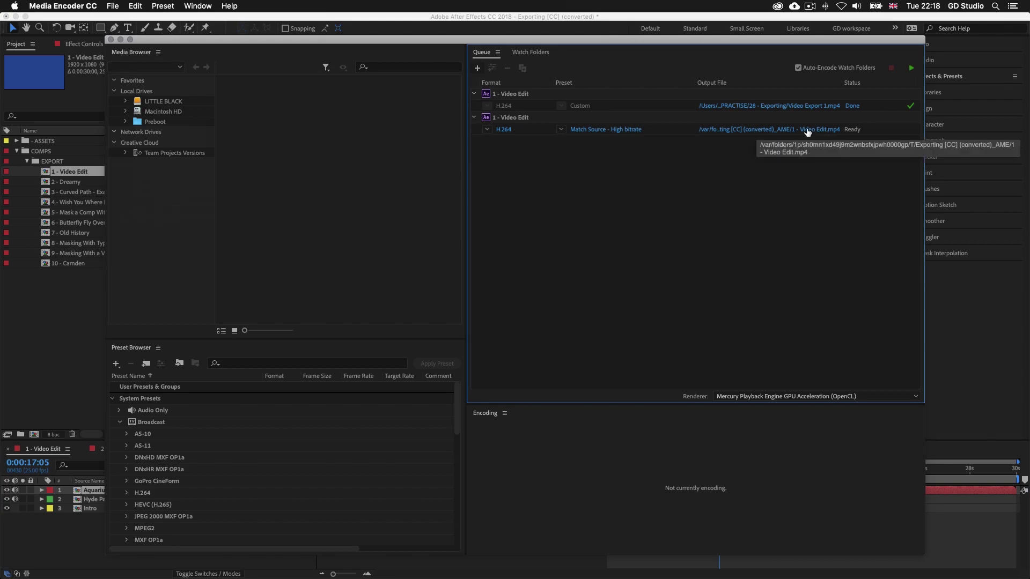
left_click(807, 129)
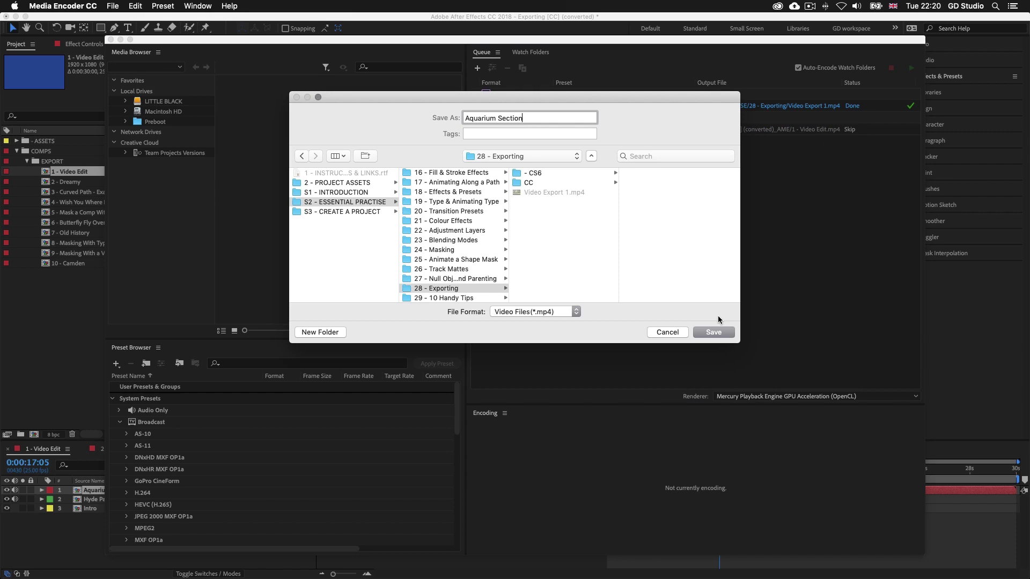
left_click(714, 332)
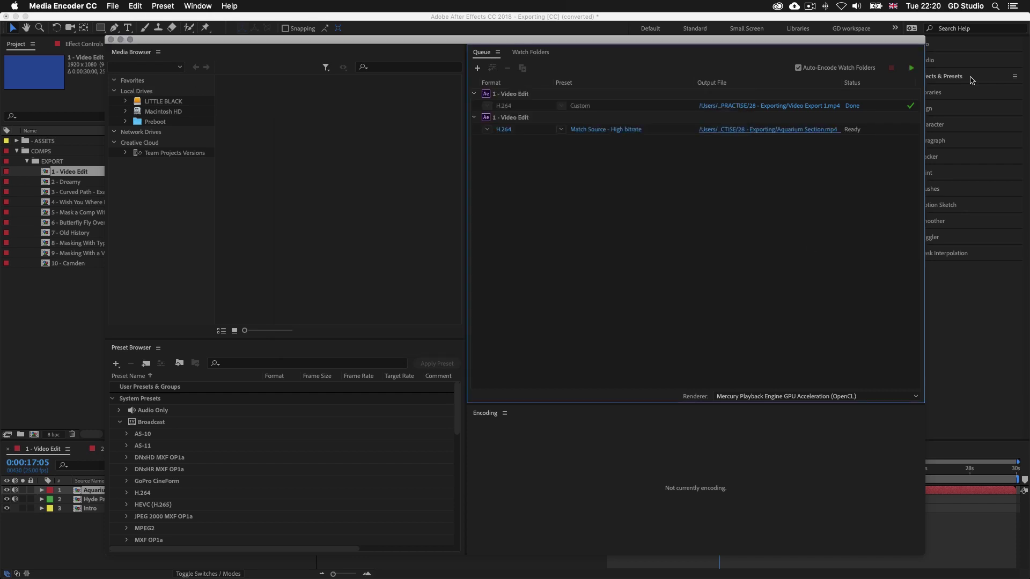
left_click(911, 68)
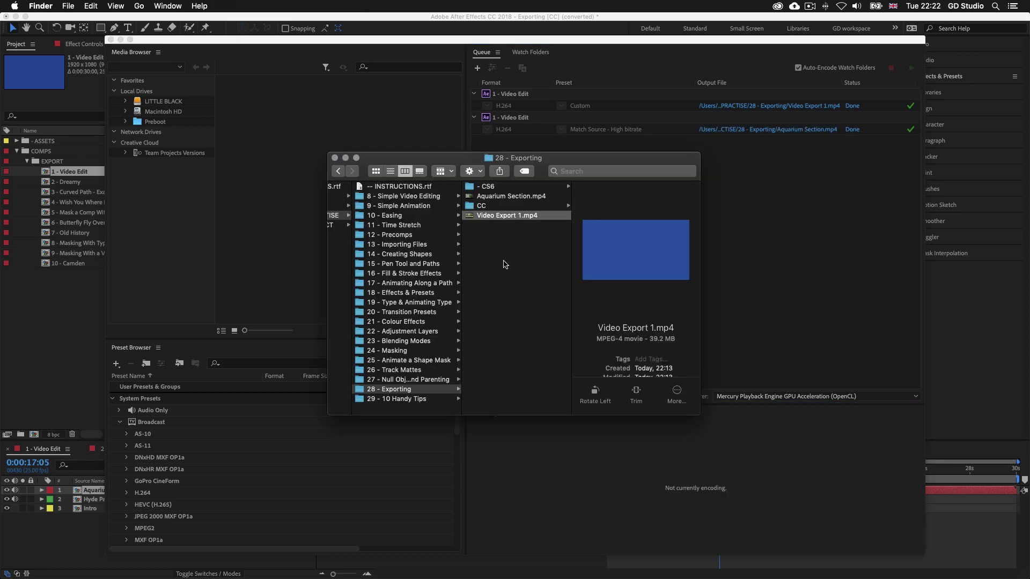
- Open the exported Aquarium Section.mp4 in QuickTime Player and play it
double_click(493, 197)
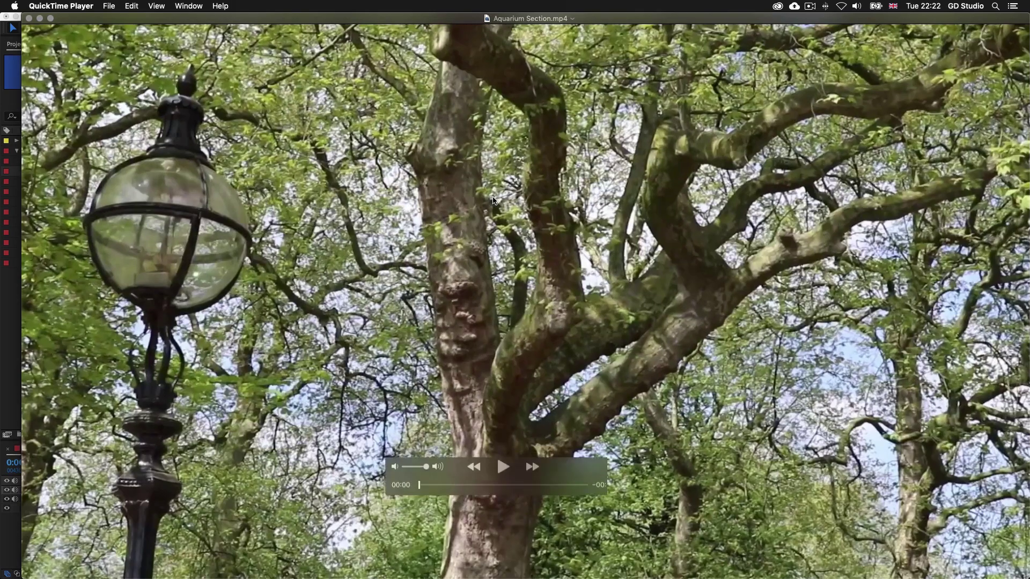
left_click(518, 460)
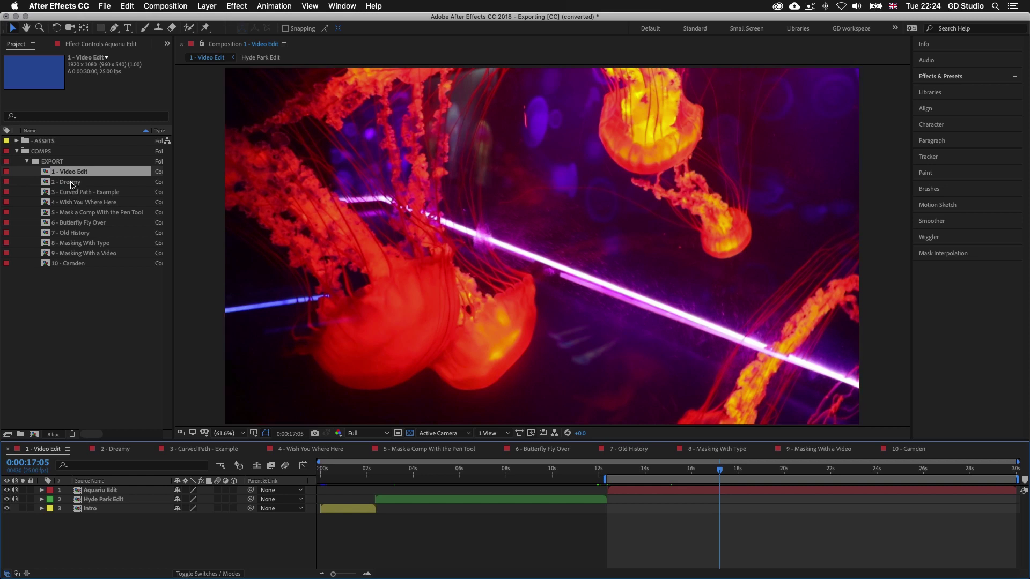
- Open the 4 - Wish You Where Here composition in After Effects at Full preview resolution and add it to the Adobe Media Encoder queue
double_click(76, 201)
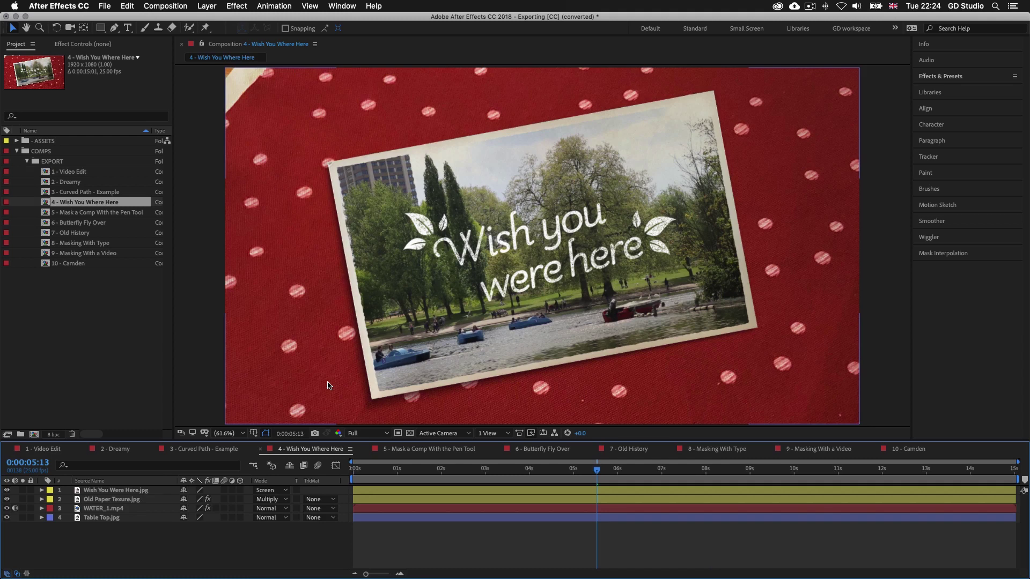
left_click(373, 434)
left_click(360, 462)
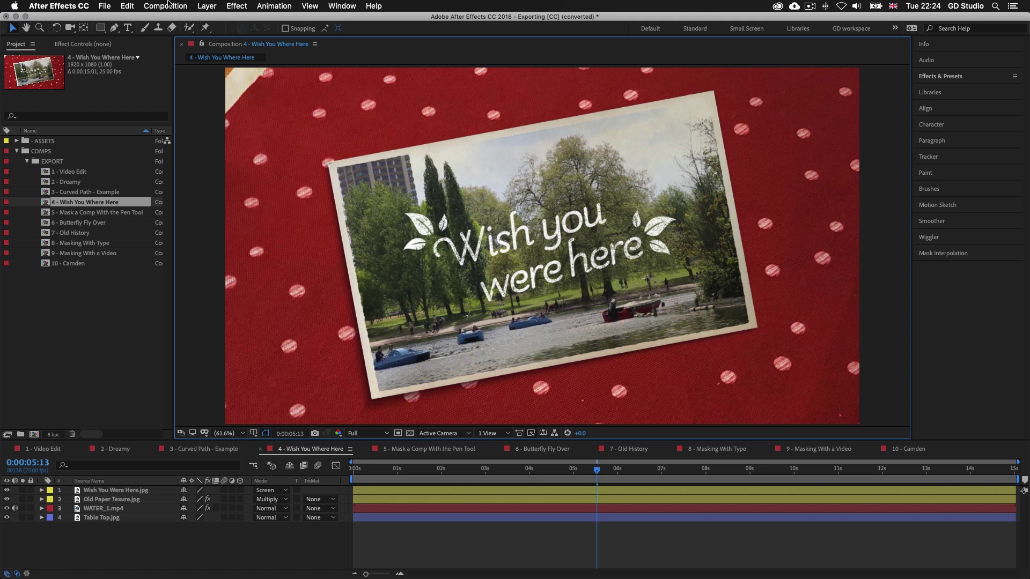
left_click(166, 6)
left_click(172, 85)
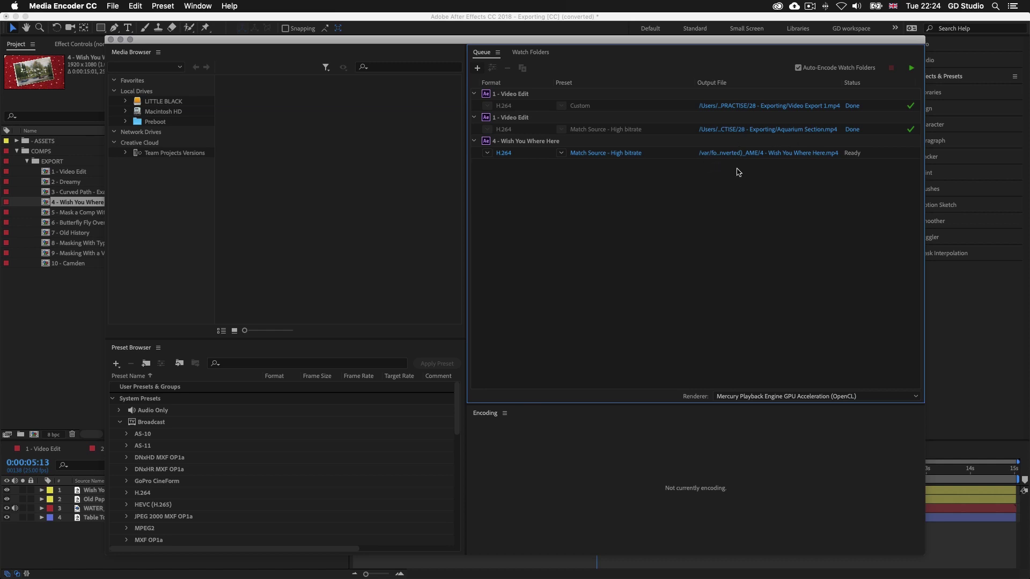
- Open the 2 - Dreamy composition in After Effects at Full preview resolution and add it to the Adobe Media Encoder queue
left_click(76, 349)
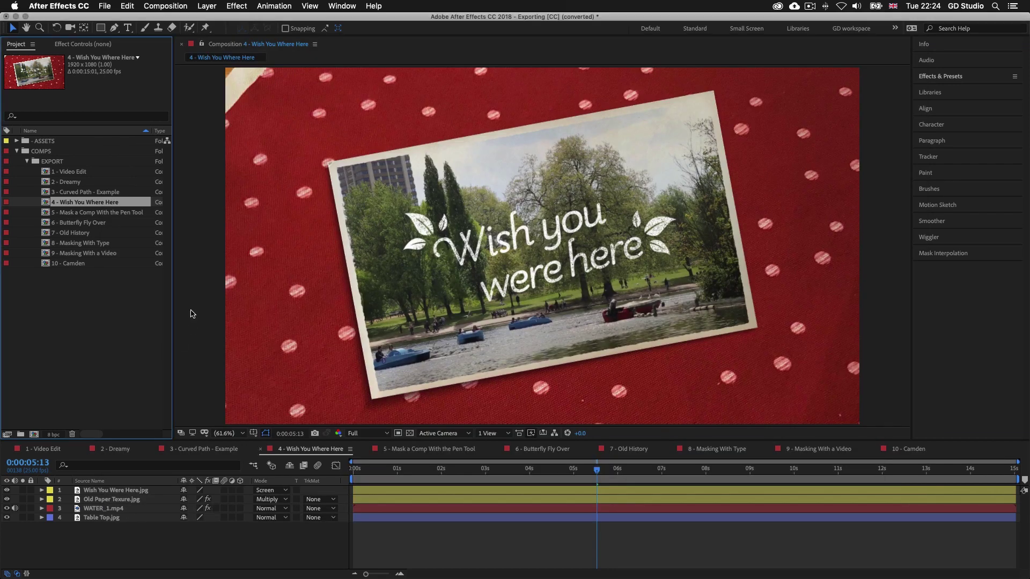
left_click(76, 184)
double_click(76, 183)
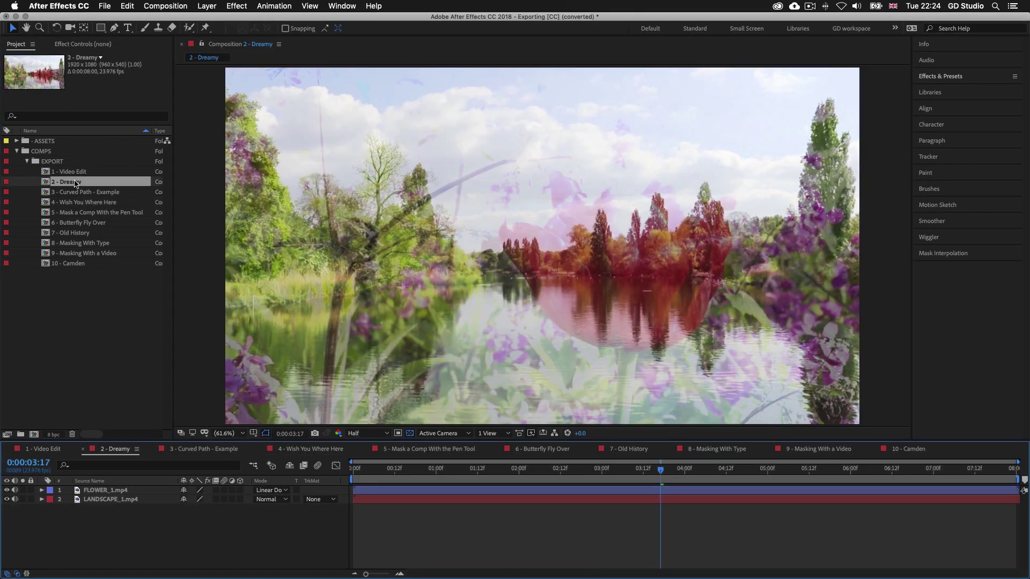
left_click(355, 433)
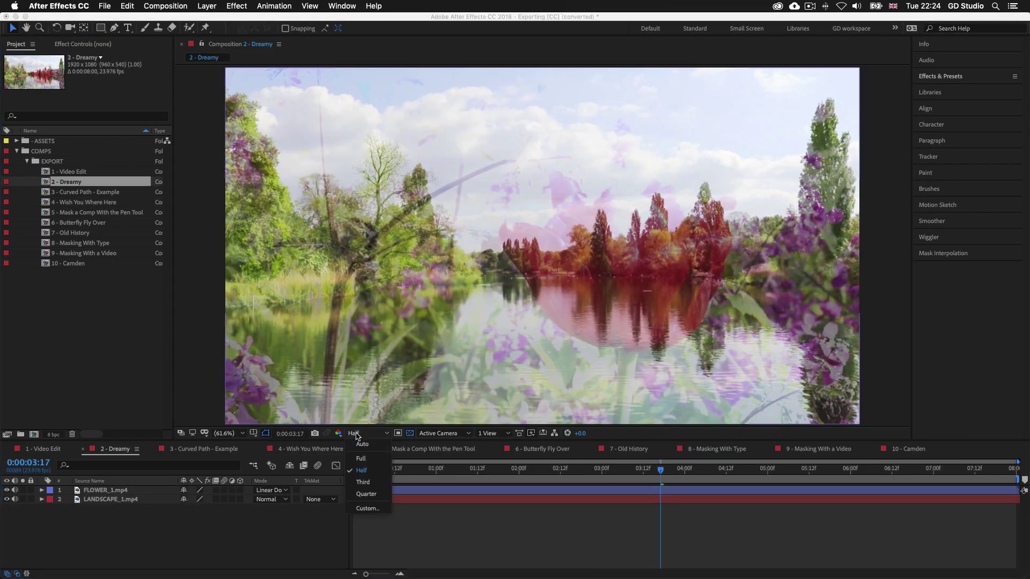
left_click(367, 460)
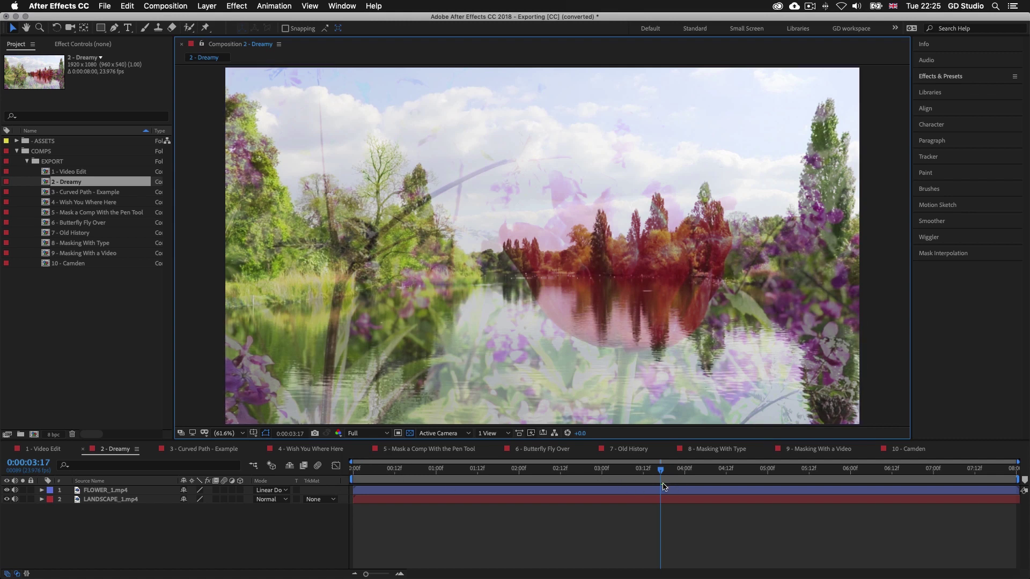
left_click(151, 6)
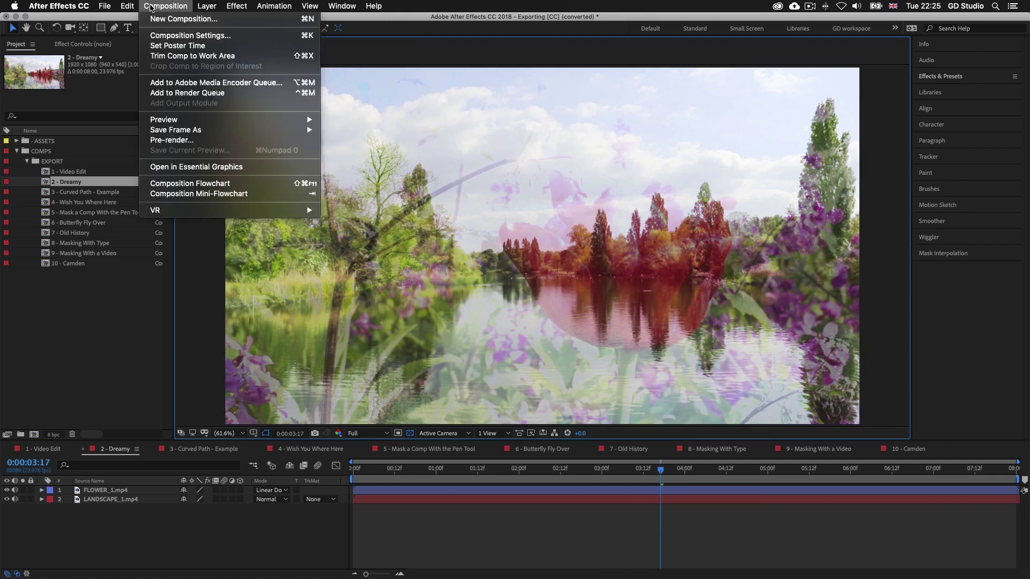
left_click(192, 83)
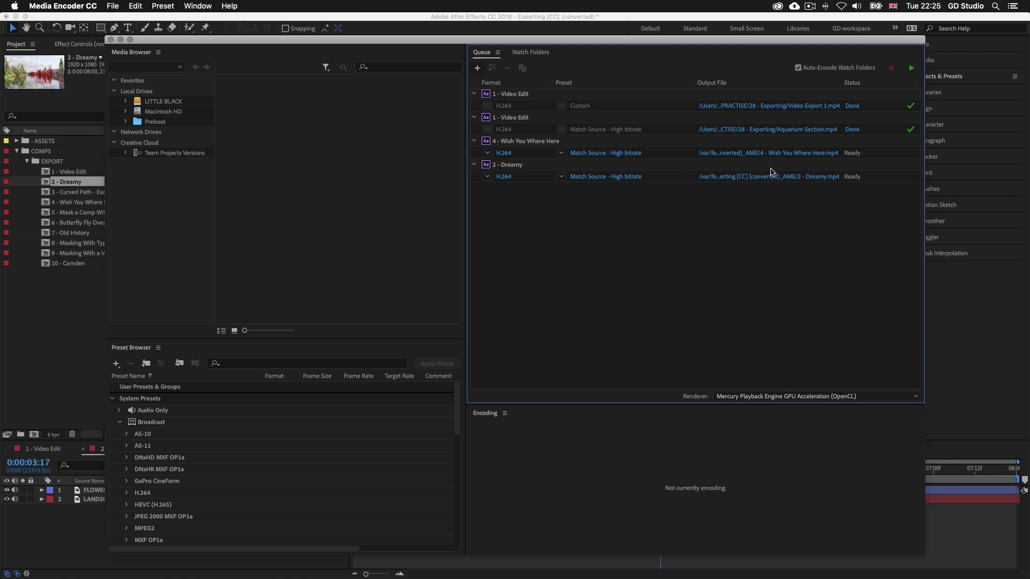
- Open the 7 - Old History composition in After Effects at Full preview resolution and add it to the Adobe Media Encoder queue
left_click(70, 360)
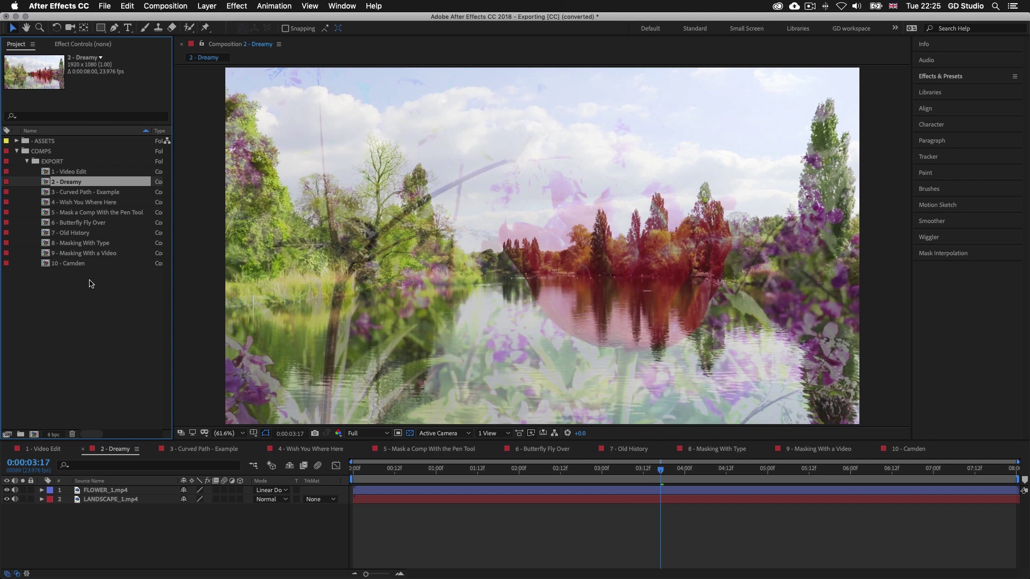
double_click(75, 234)
left_click(371, 436)
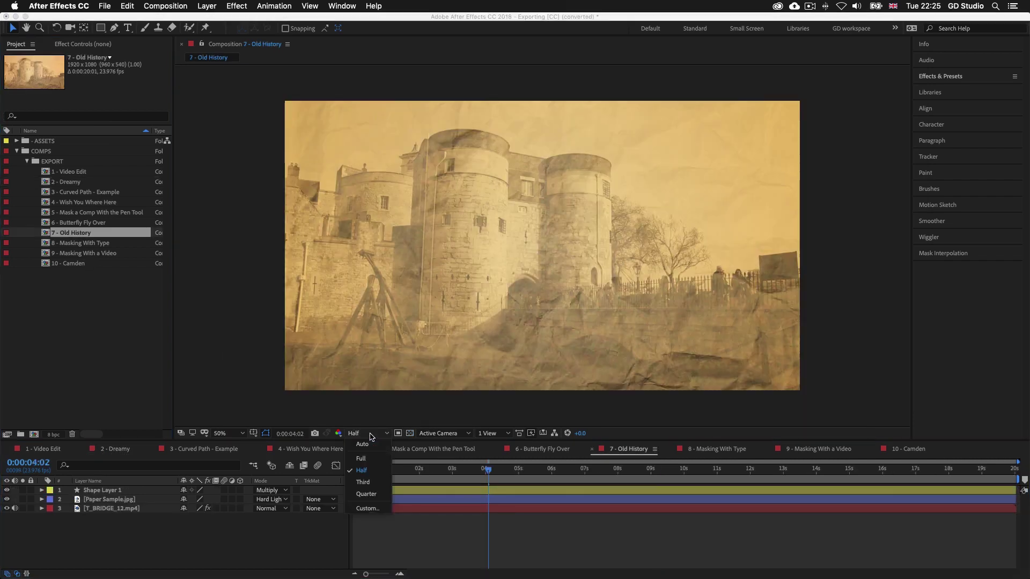
left_click(365, 462)
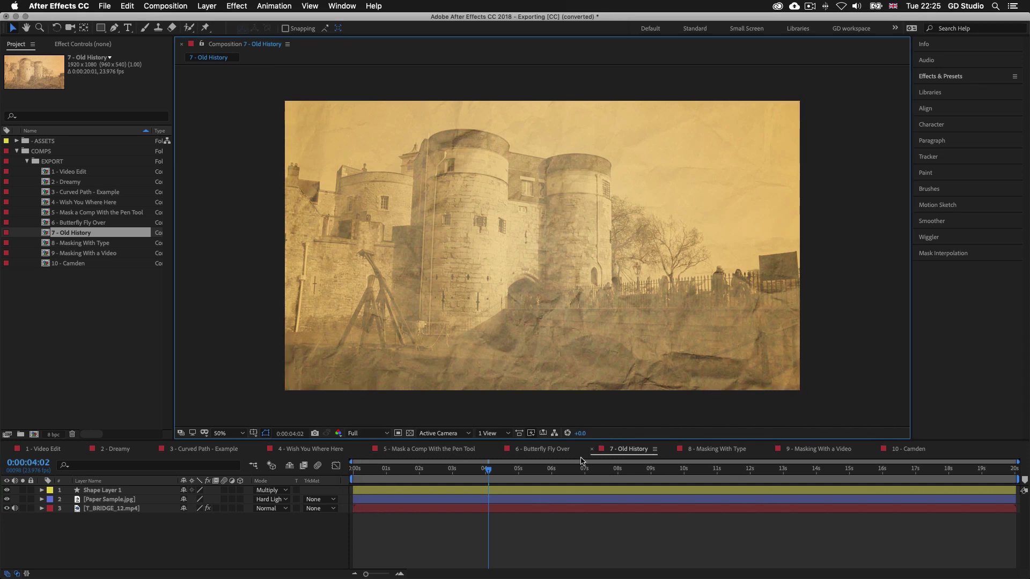
left_click(164, 8)
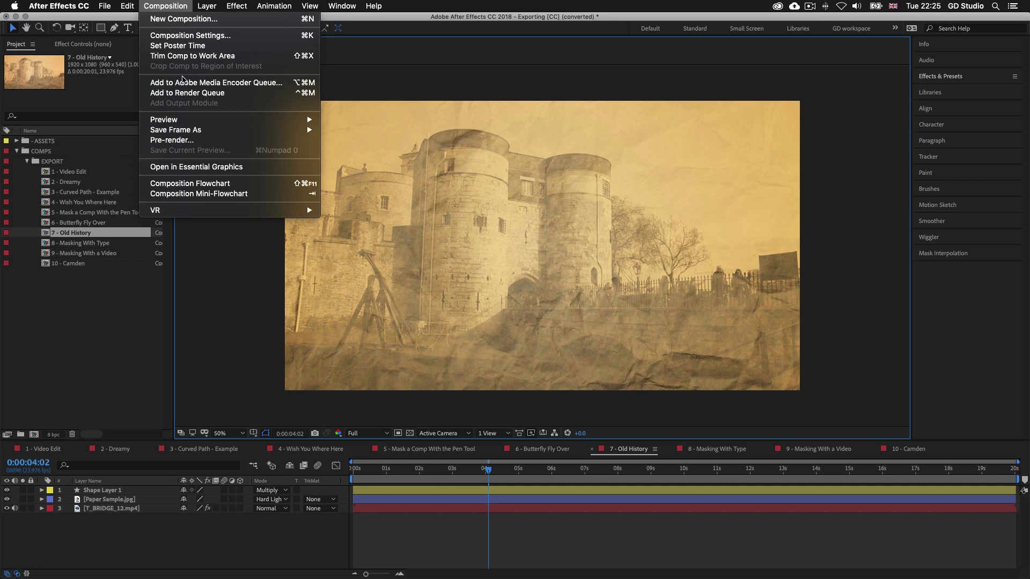
left_click(184, 84)
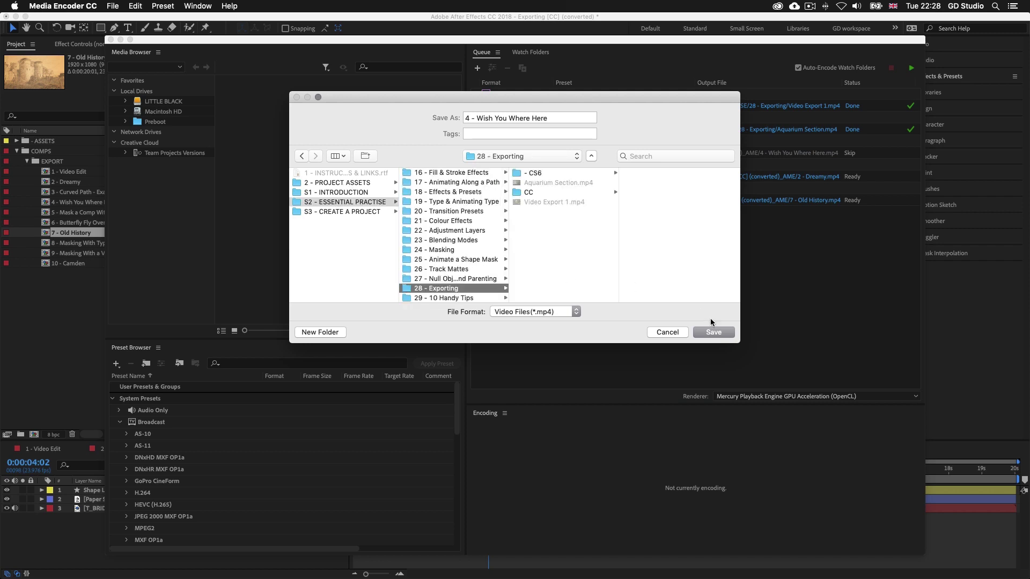
- Set the output location of 4 - Wish You Where Here and 2 - Dreamy to 28 - Exporting inside S2 - ESSENTIAL PRACTISE
left_click(712, 332)
left_click(769, 177)
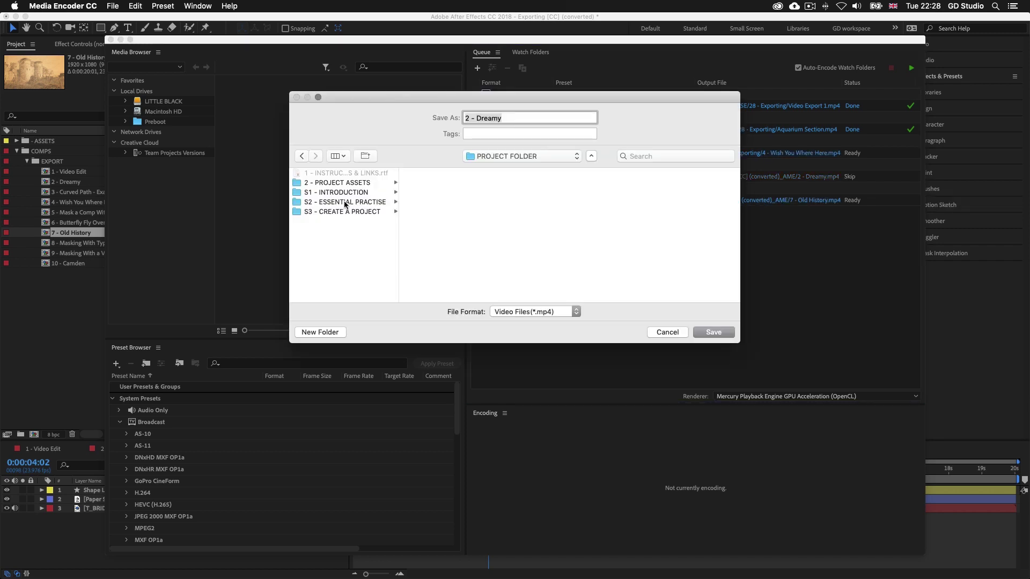
left_click(345, 202)
left_click(450, 286)
left_click(713, 332)
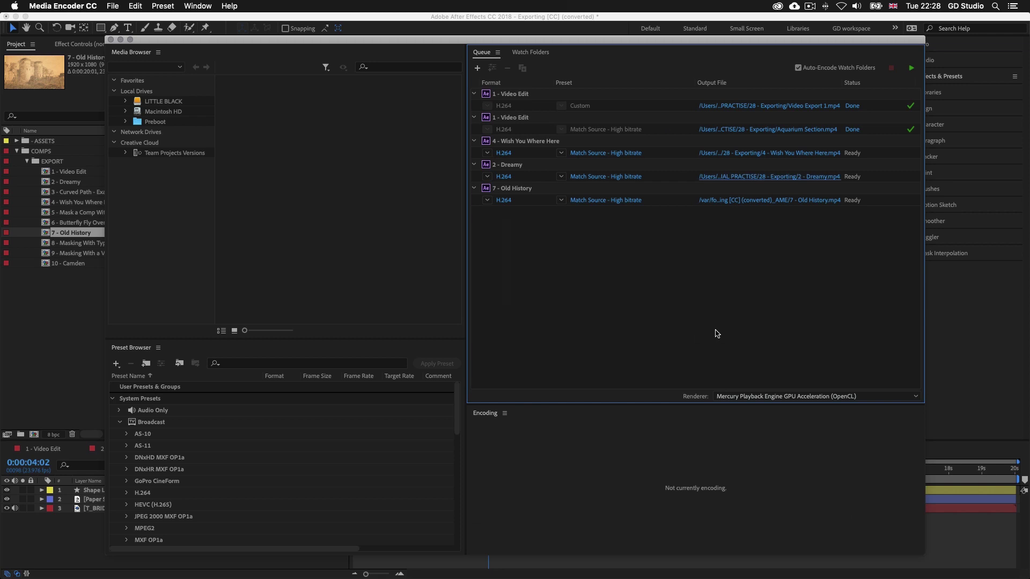
- Set the output location of 7 - Old History to 28 - Exporting and start encoding the queue
left_click(751, 201)
left_click(345, 202)
left_click(451, 287)
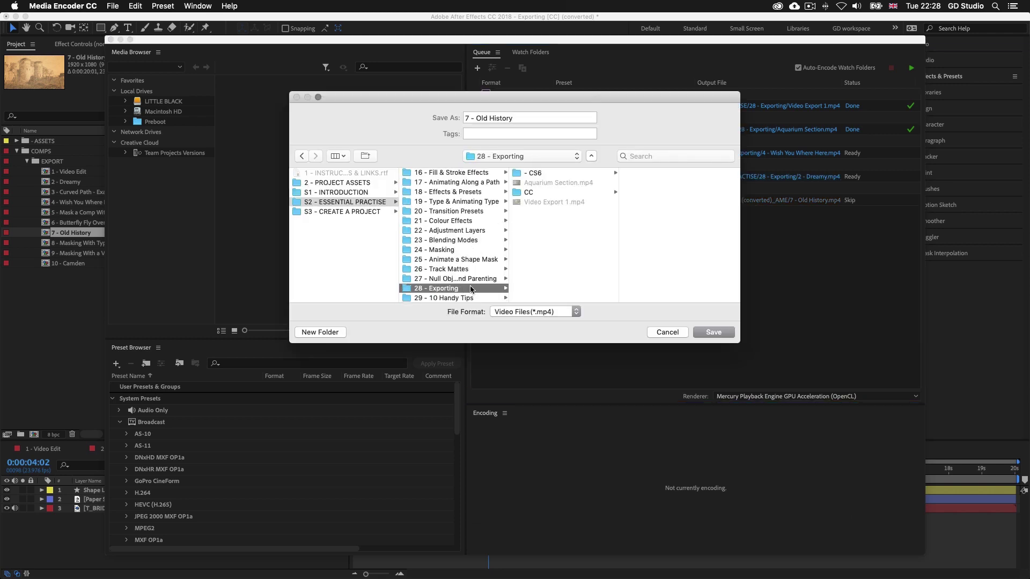
left_click(712, 331)
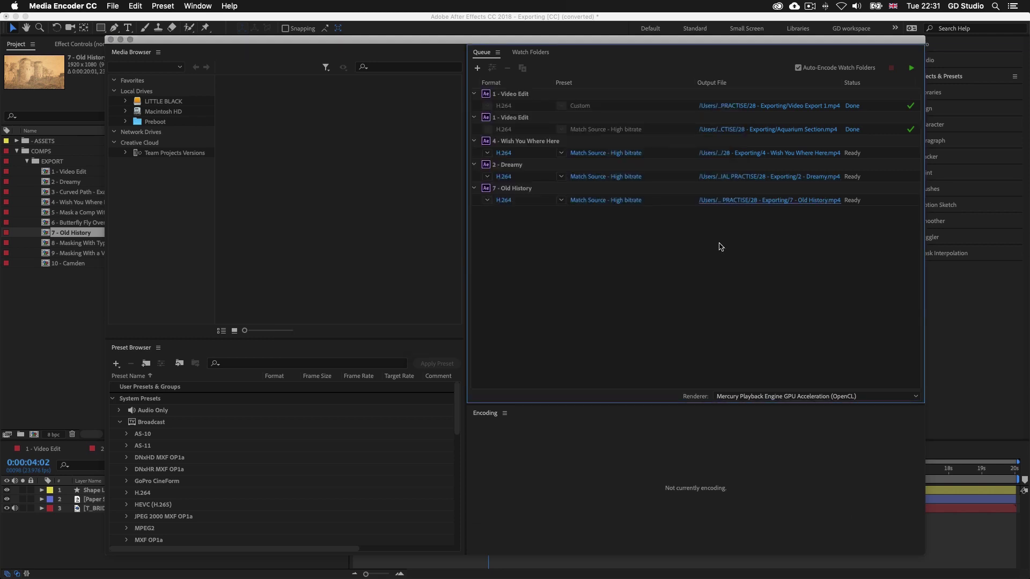
left_click(910, 68)
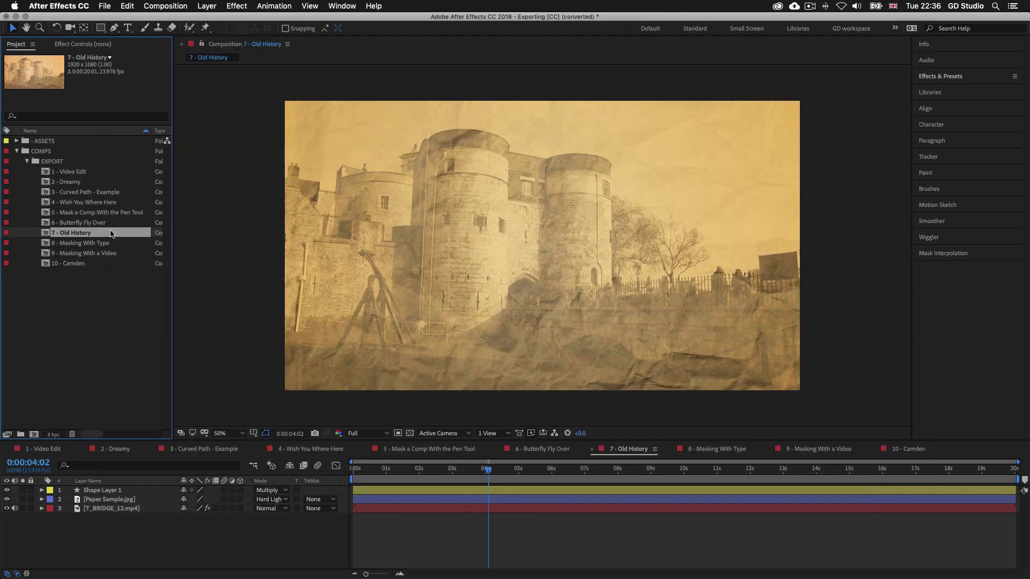
- In After Effects, look through the open compositions from 1 - Video Edit to 7 - Old History, scrubbing some timelines
left_click(97, 223)
left_click(115, 449)
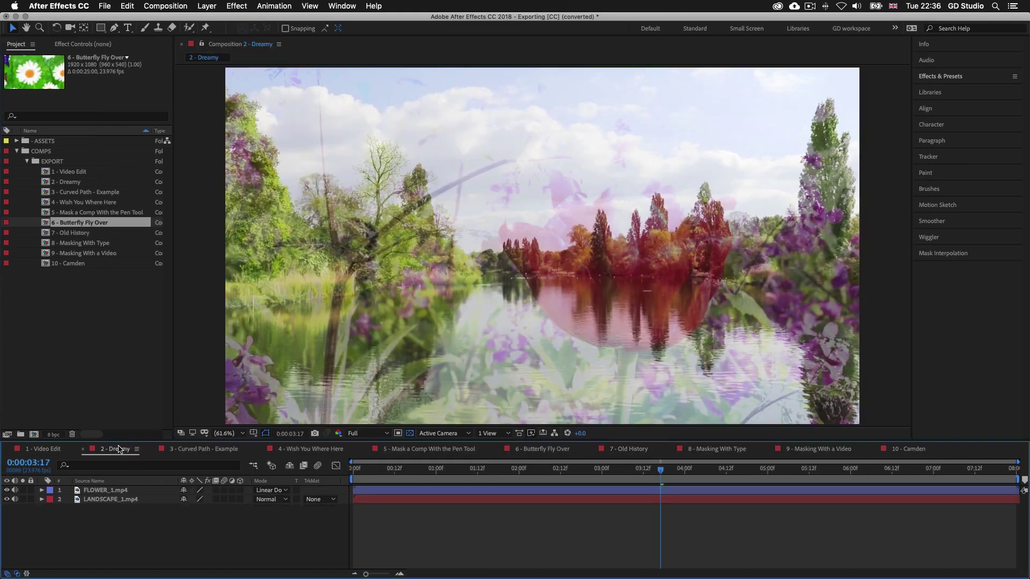
left_click(54, 450)
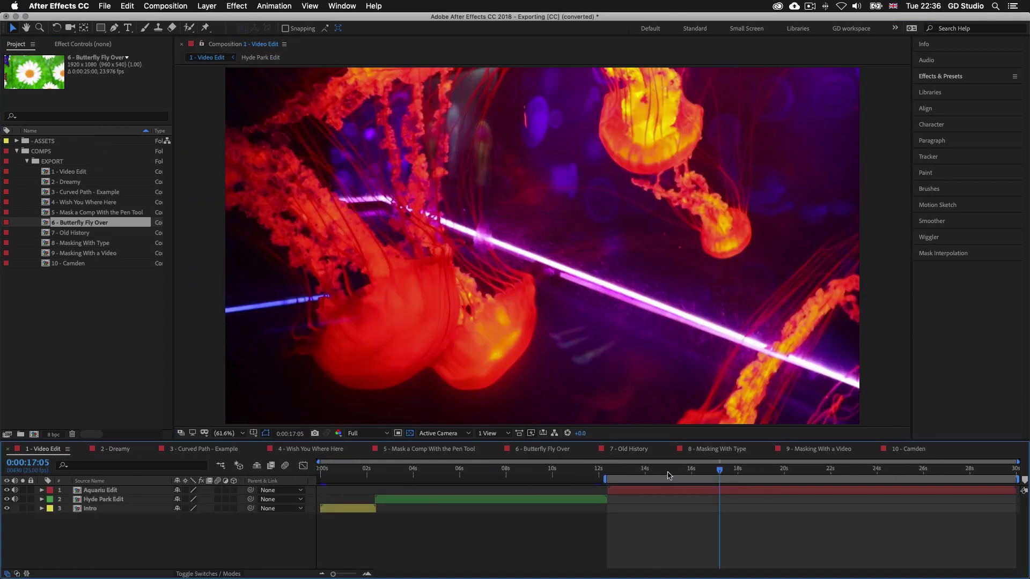
left_click_drag(669, 475, 517, 475)
left_click(198, 450)
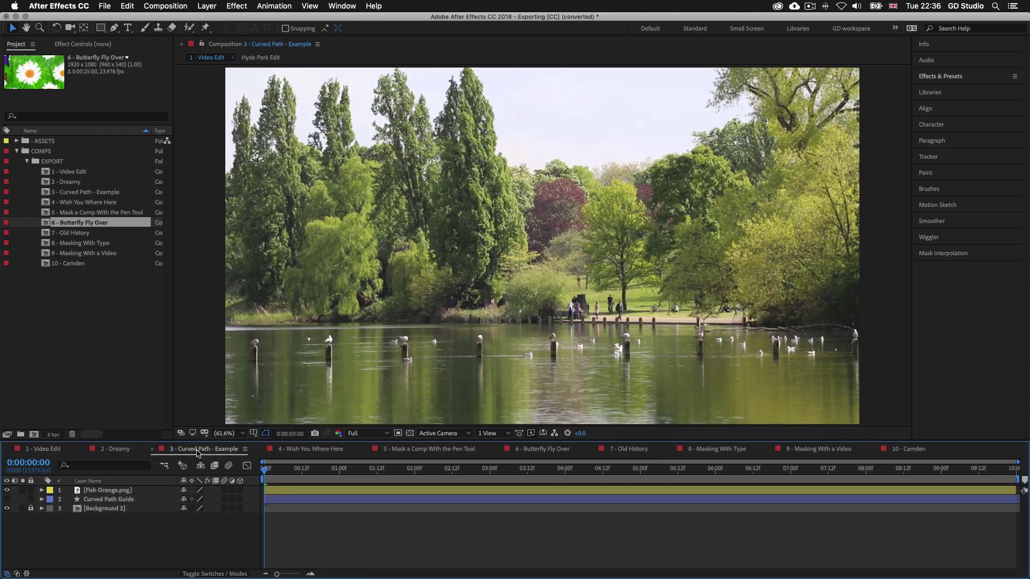
left_click(294, 450)
left_click(394, 452)
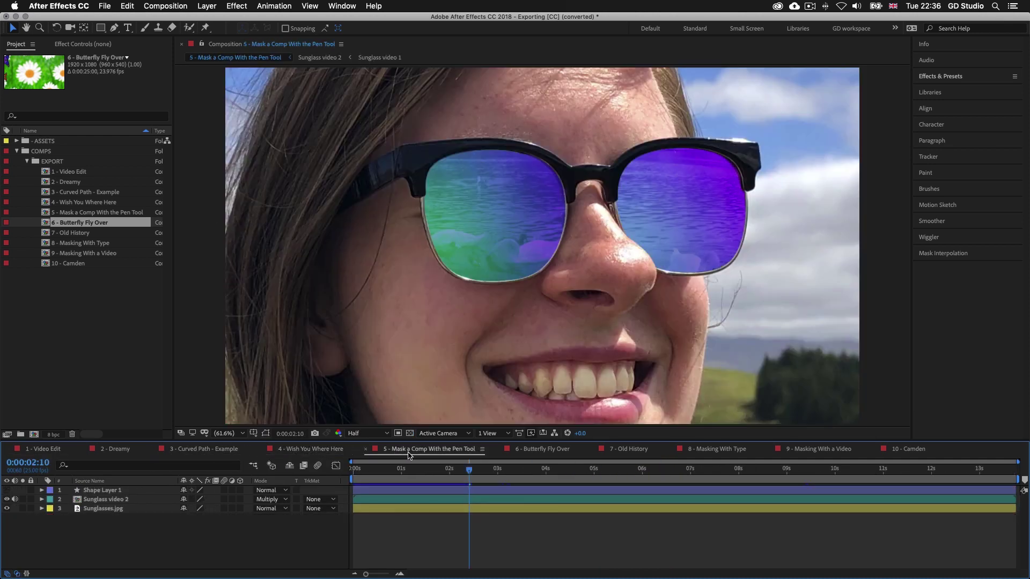
left_click_drag(469, 471, 501, 471)
left_click(536, 450)
left_click(633, 451)
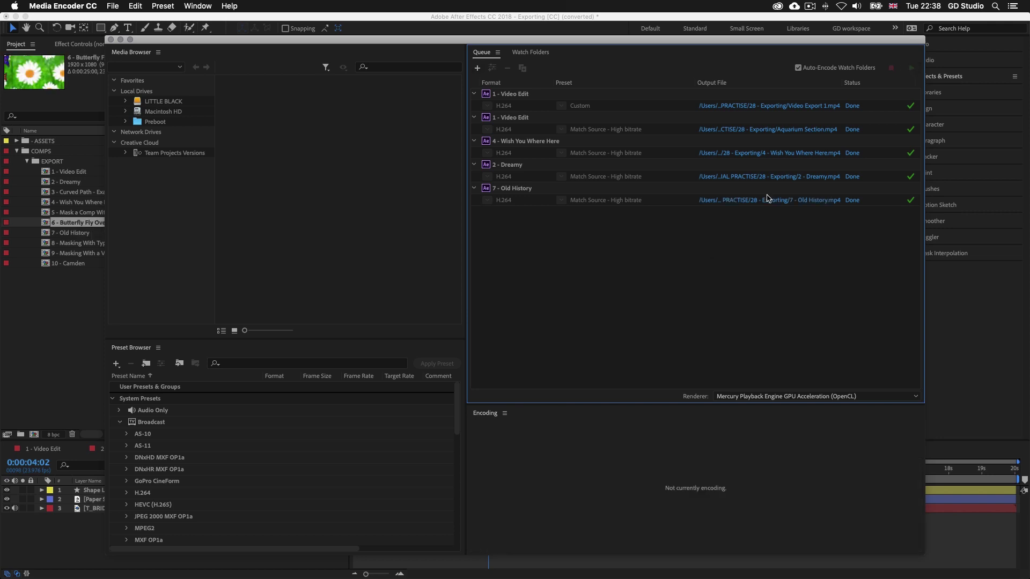
- Remove all finished items, from 1 - Video Edit to 7 - Old History, from the Adobe Media Encoder queue
left_click(886, 110)
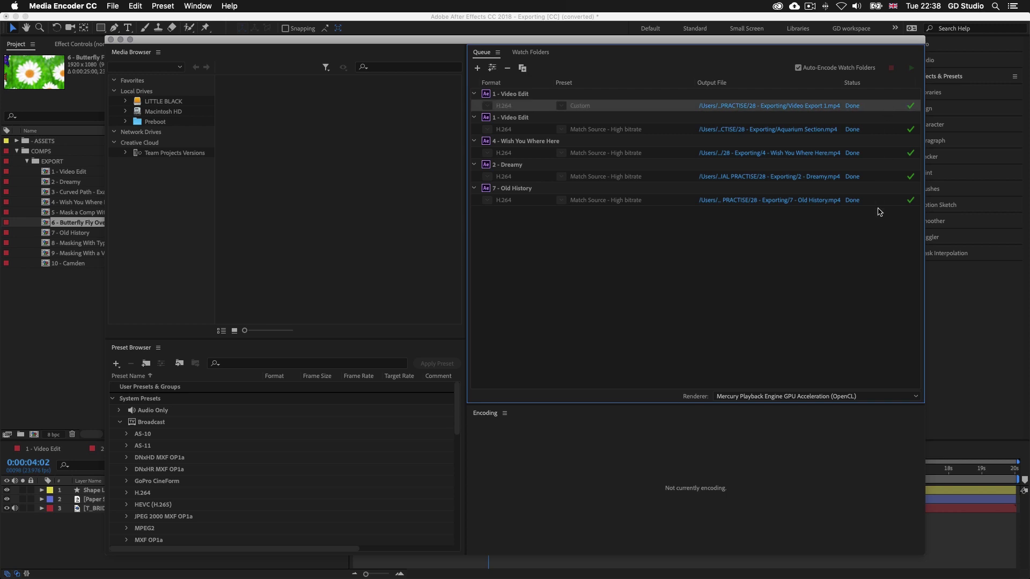
left_click(880, 204, "shift")
key("Delete")
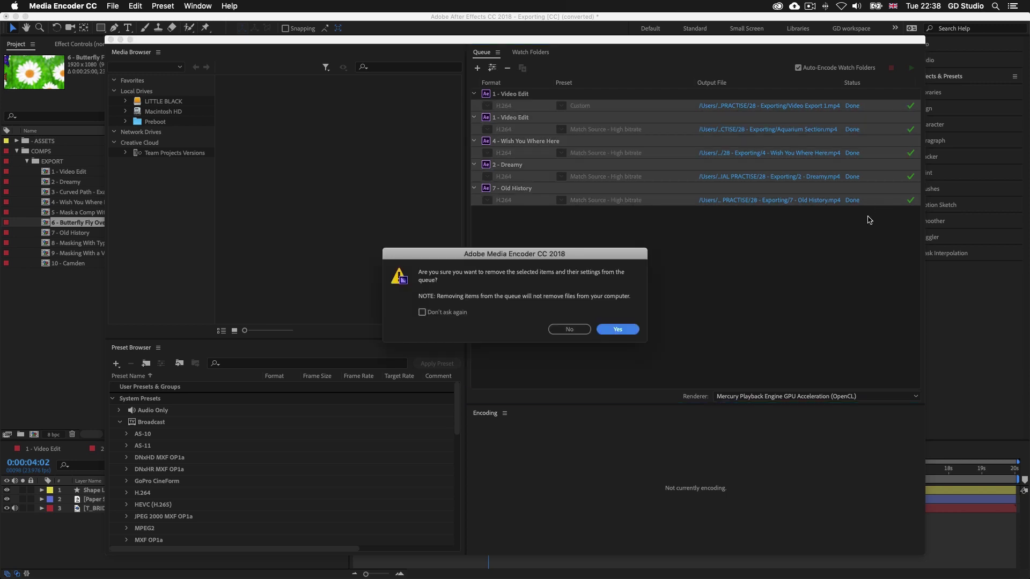
left_click(617, 329)
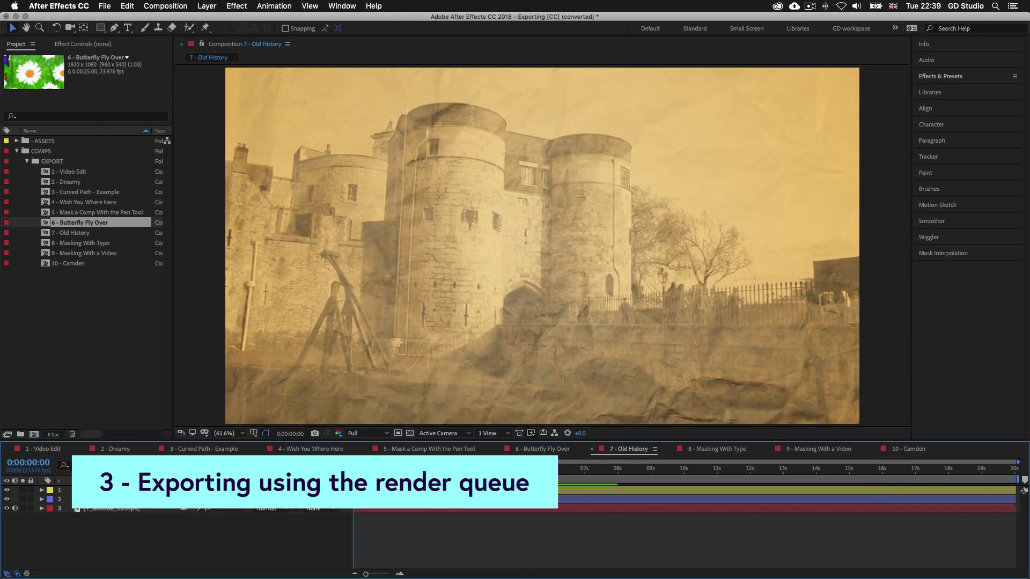
- Preview the 7 - Old History composition in After Effects and add it to the Render Queue
key("space")
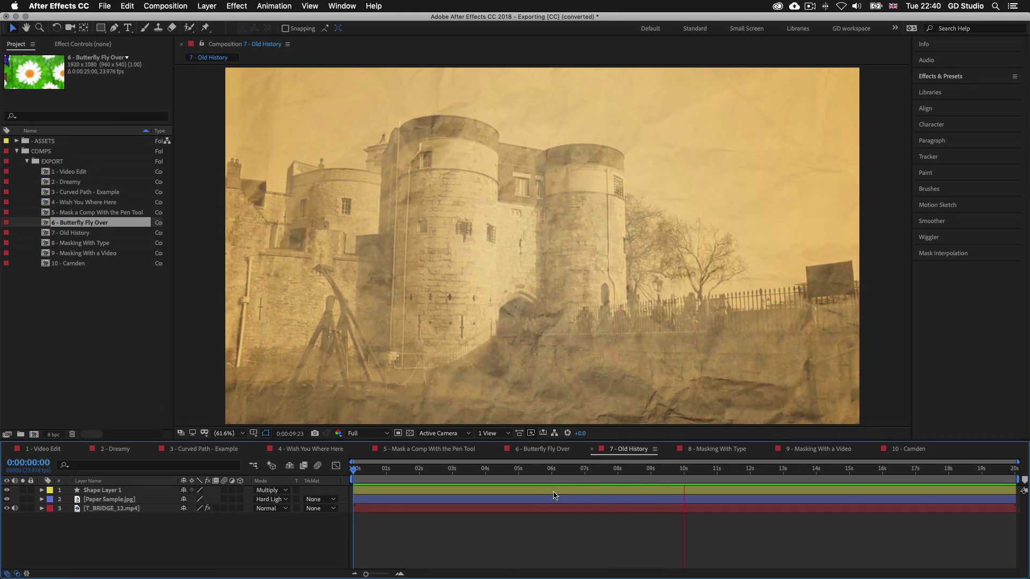
key("space")
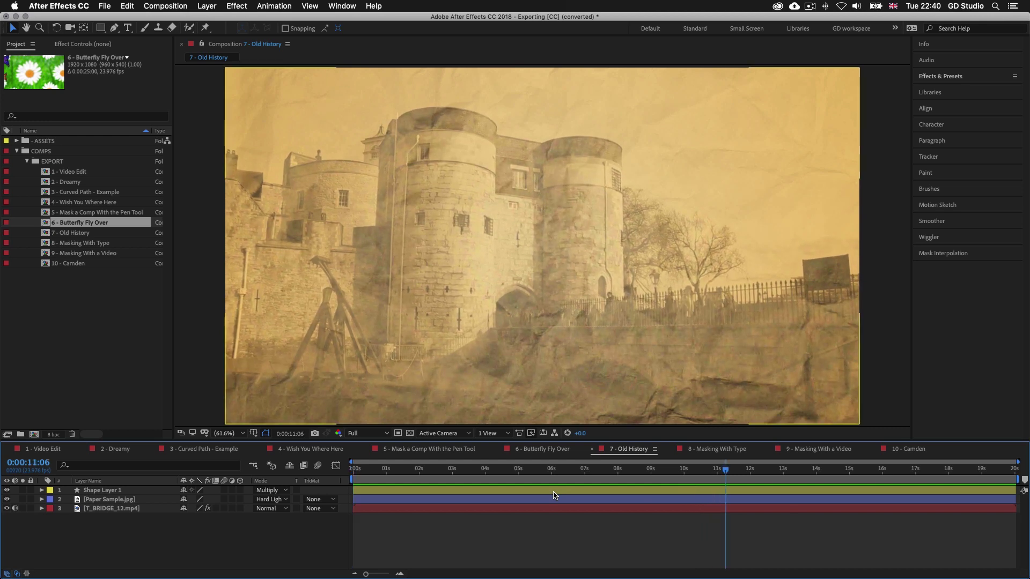
left_click(172, 6)
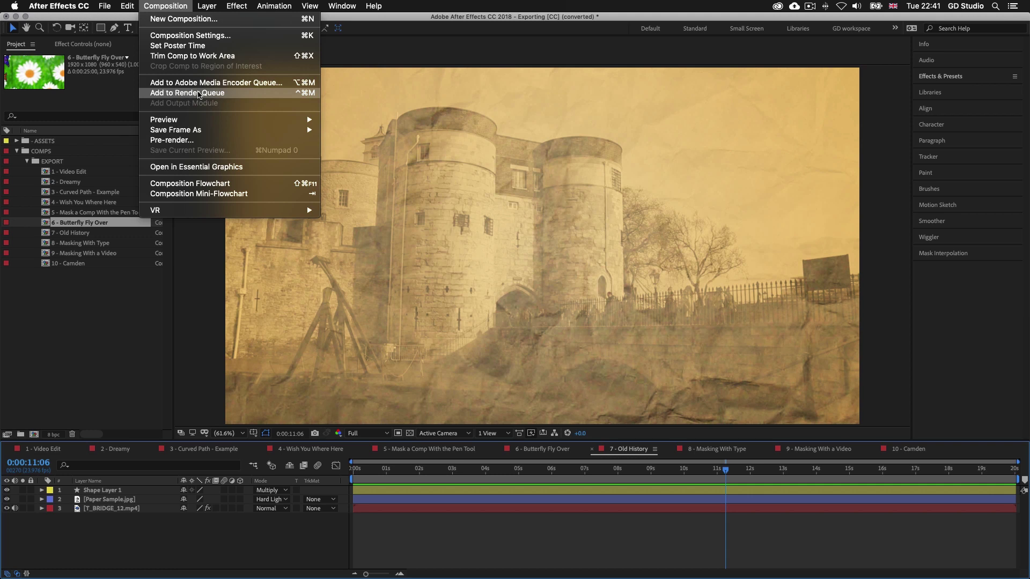
left_click(199, 95)
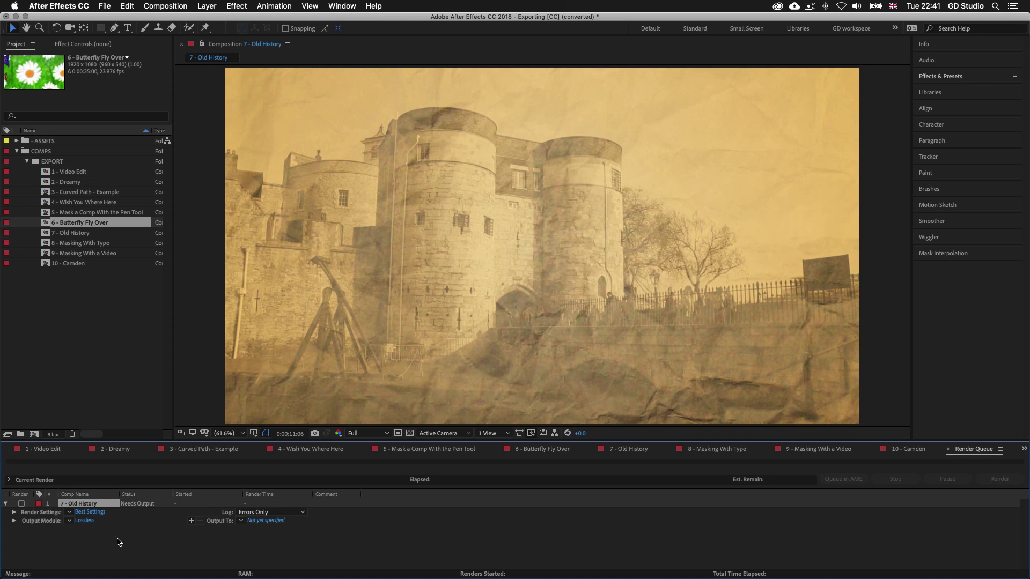
- Examine the render settings and the available Output Module formats of the queued 7 - Old History, cancelling both dialogs
left_click(90, 512)
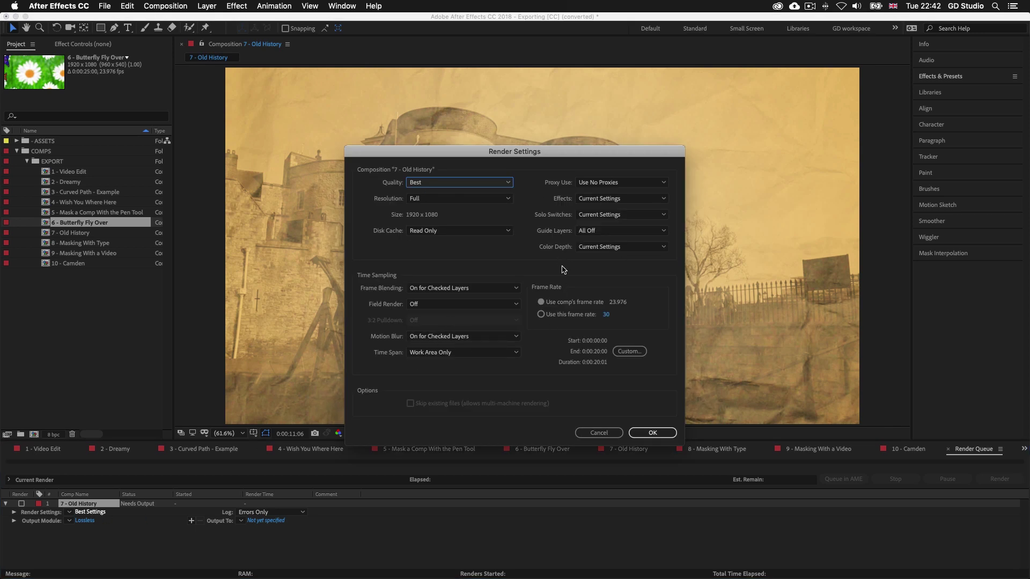
left_click(596, 435)
left_click(84, 521)
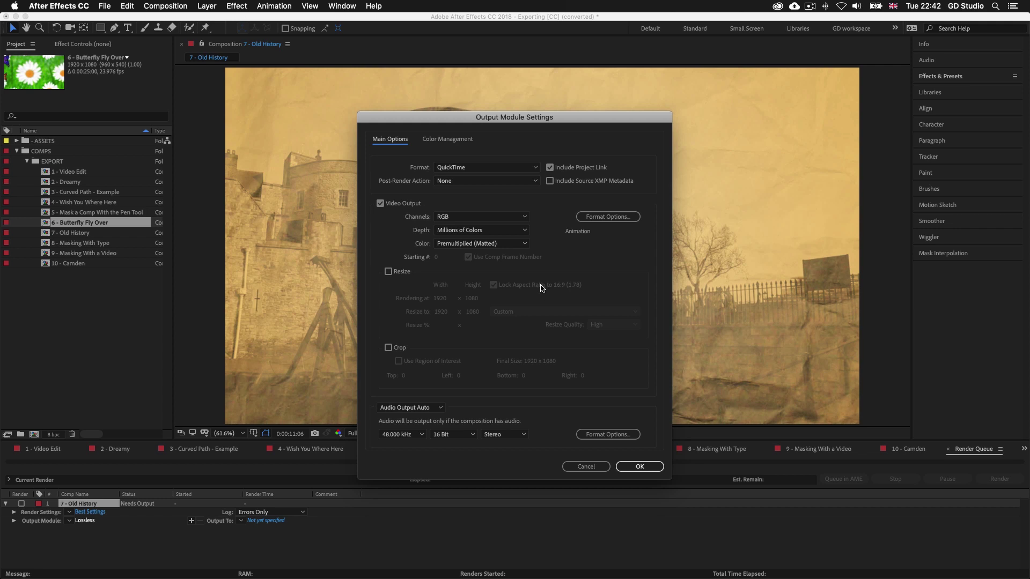
left_click(536, 171)
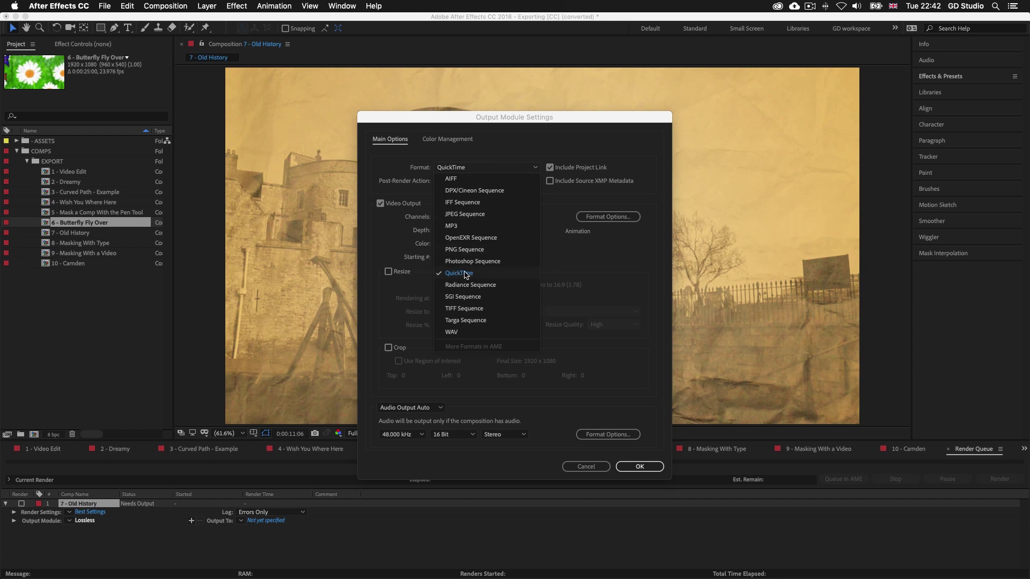
left_click(554, 253)
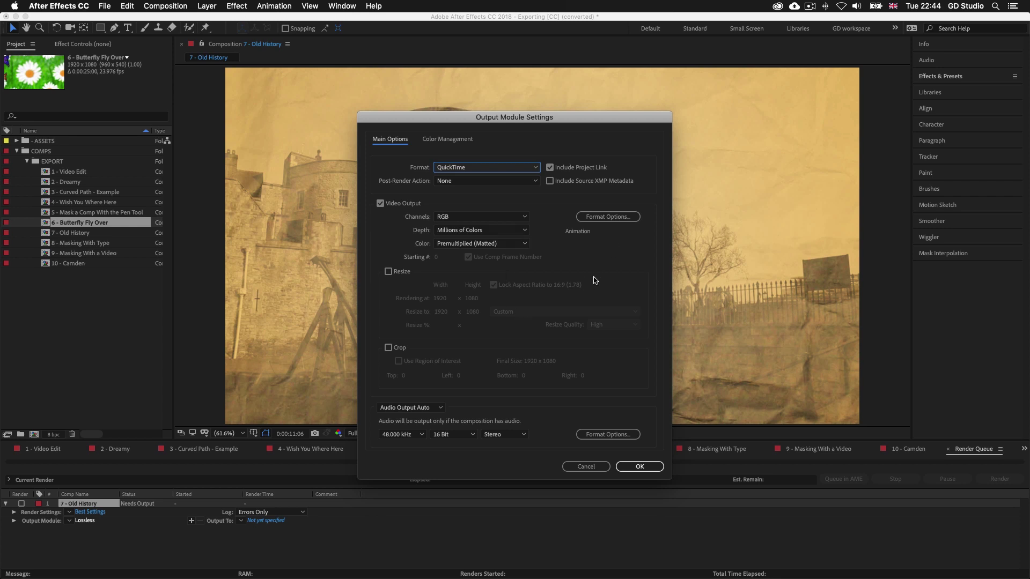
left_click(537, 168)
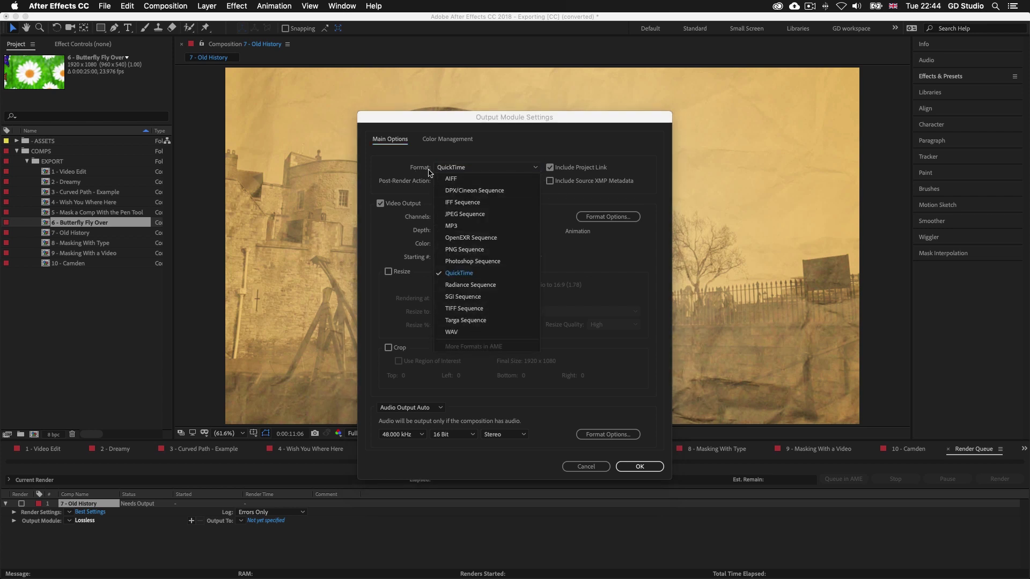
left_click(585, 263)
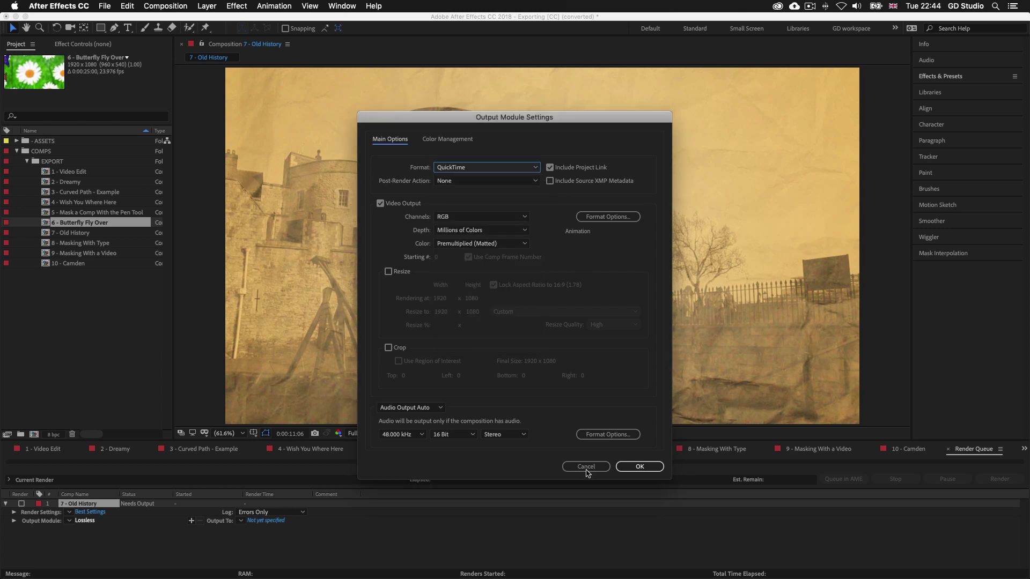
left_click(586, 466)
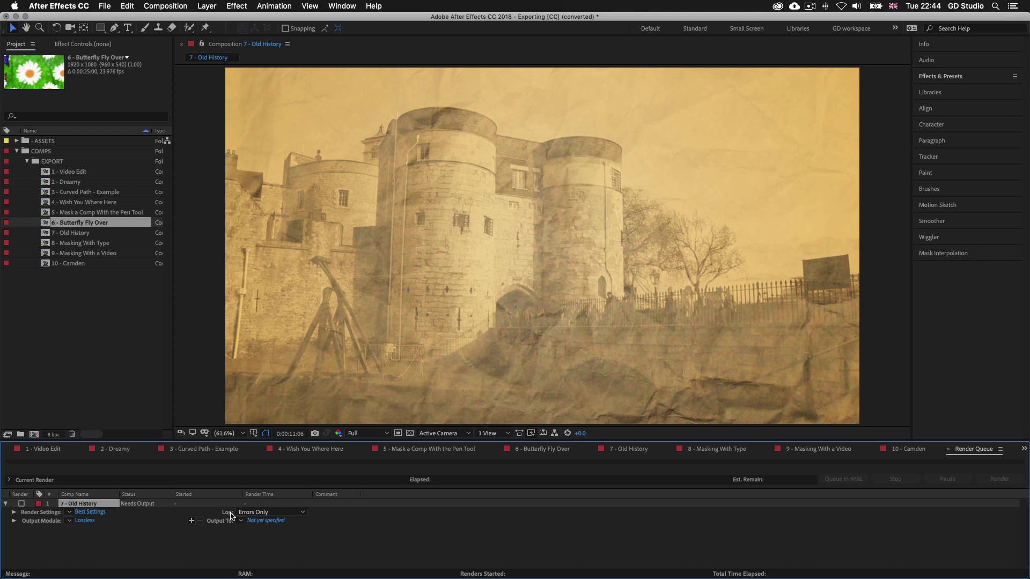
- Set the output destination of the queued 7 - Old History to 7 - Old History.mov in S2 - ESSENTIAL PRACTISE, folder 28 - Exporting
left_click(271, 522)
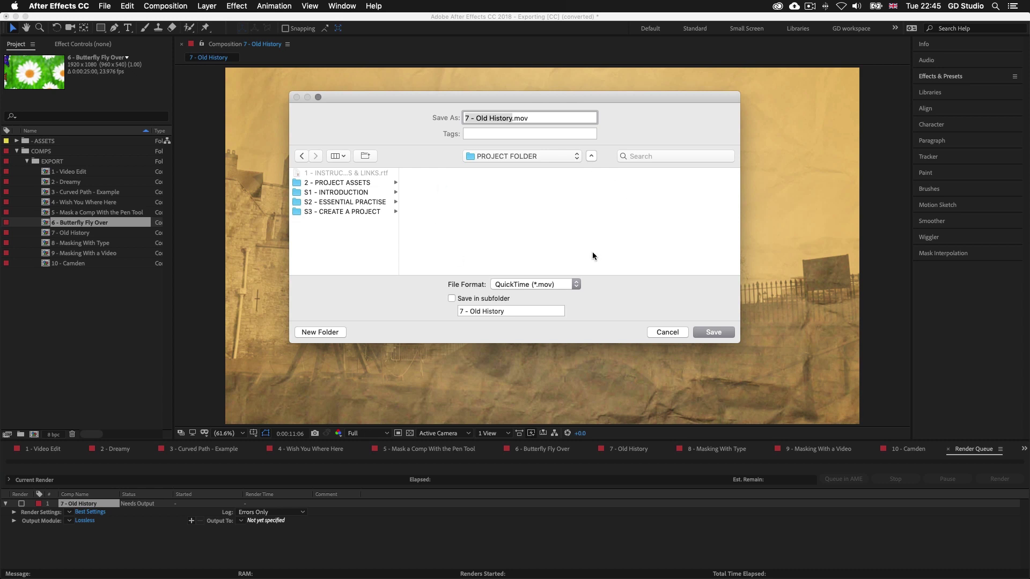
left_click(336, 203)
scroll(455, 226, "down", 5)
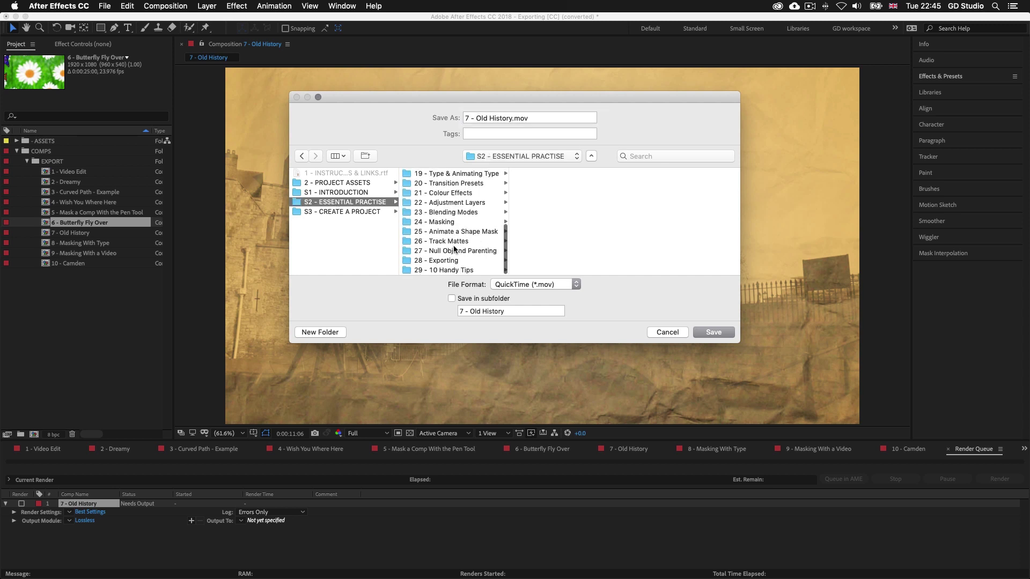
left_click(441, 261)
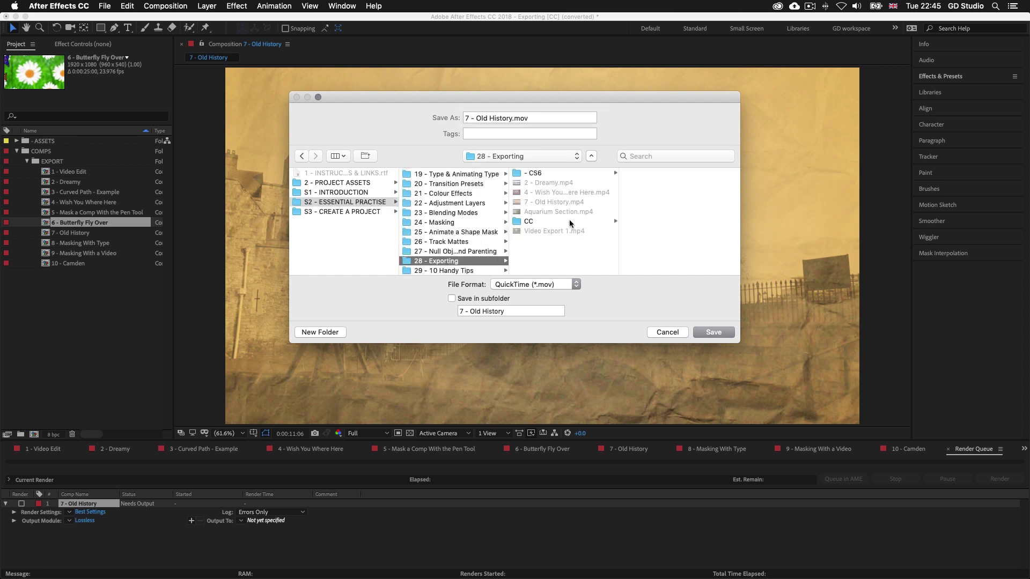
left_click(707, 332)
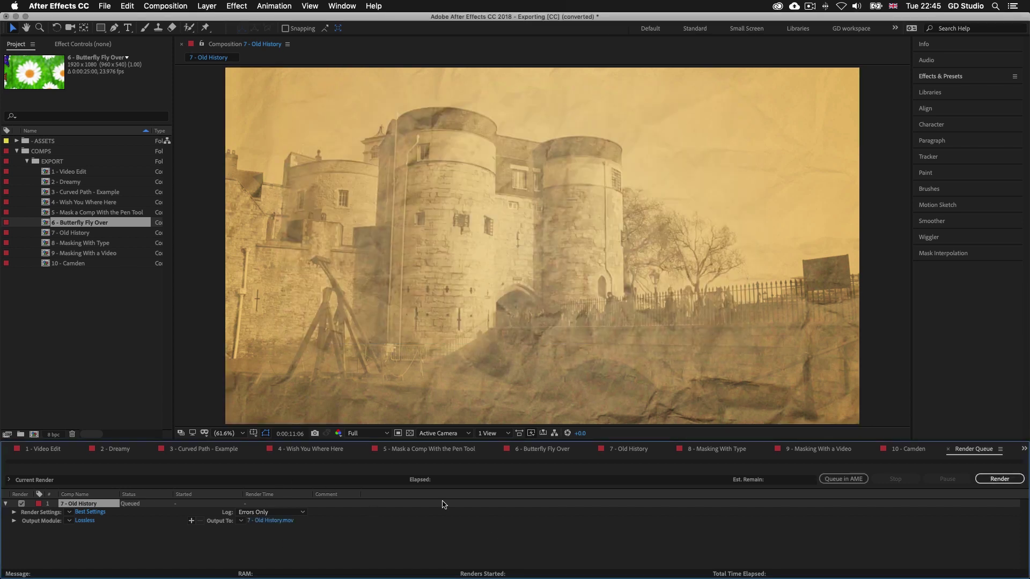
- Render the queued 7 - Old History and inspect the exported 7 - Old History.mov in the 28 - Exporting folder in Finder
left_click(994, 480)
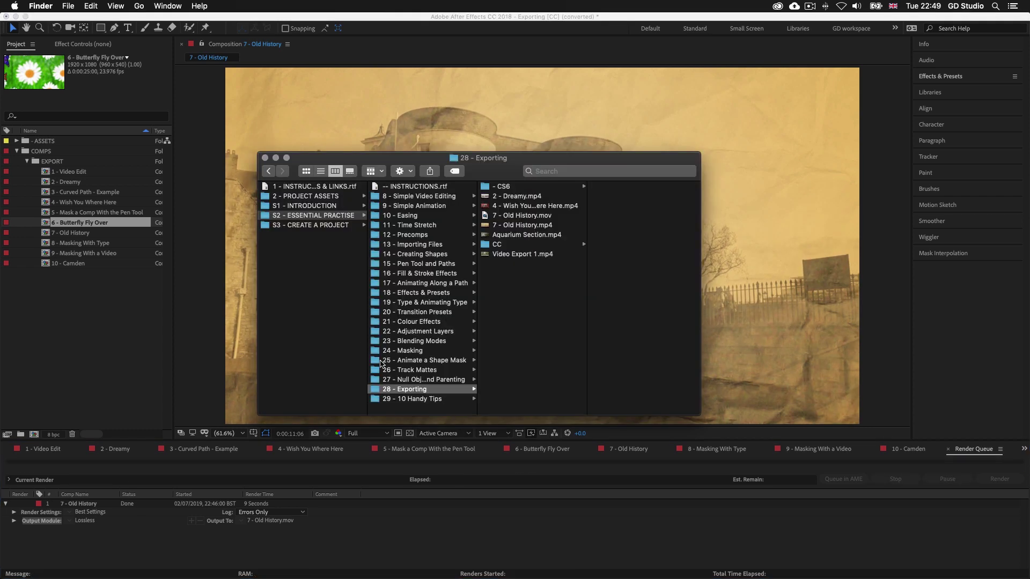
left_click(528, 217)
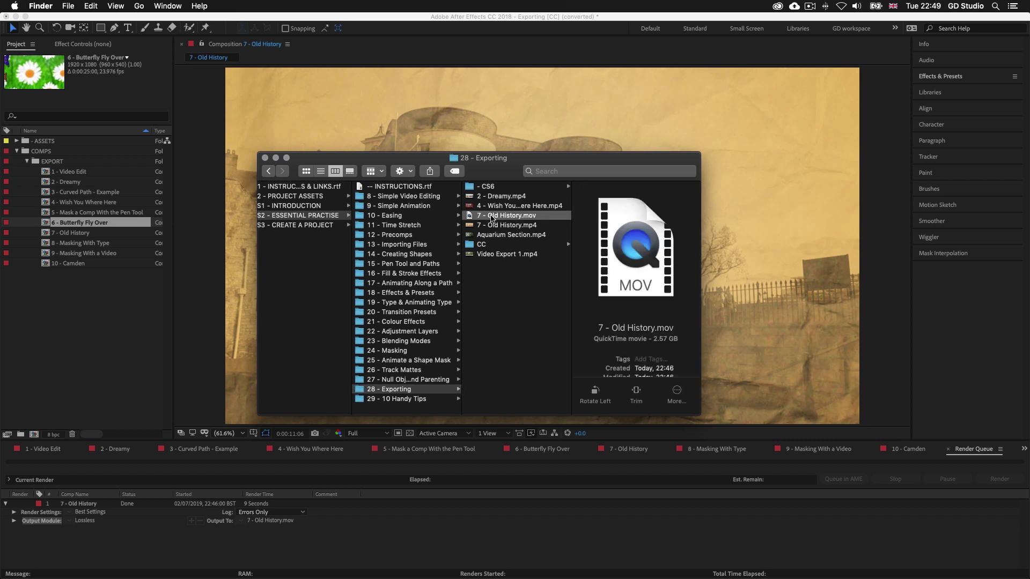